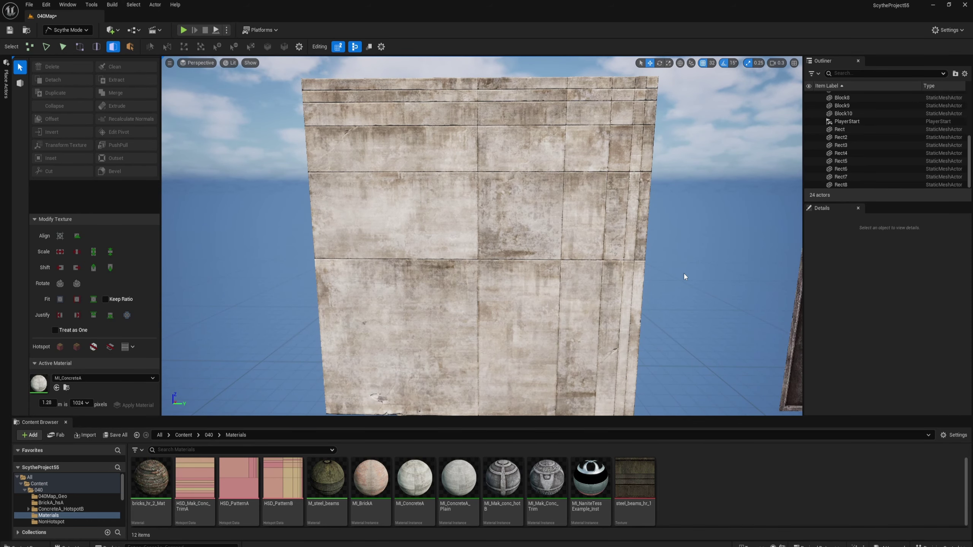
Step: Examine the patch layout of the concrete wall panel, especially the small patches along its upper edge and corner
right_drag(684, 277, 706, 265)
key(s)
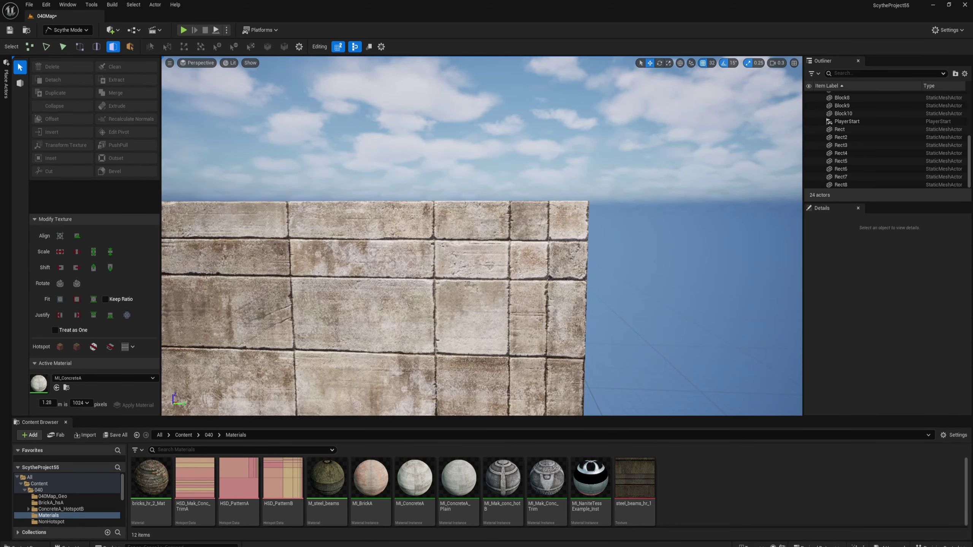
key(a)
key(w)
key(d)
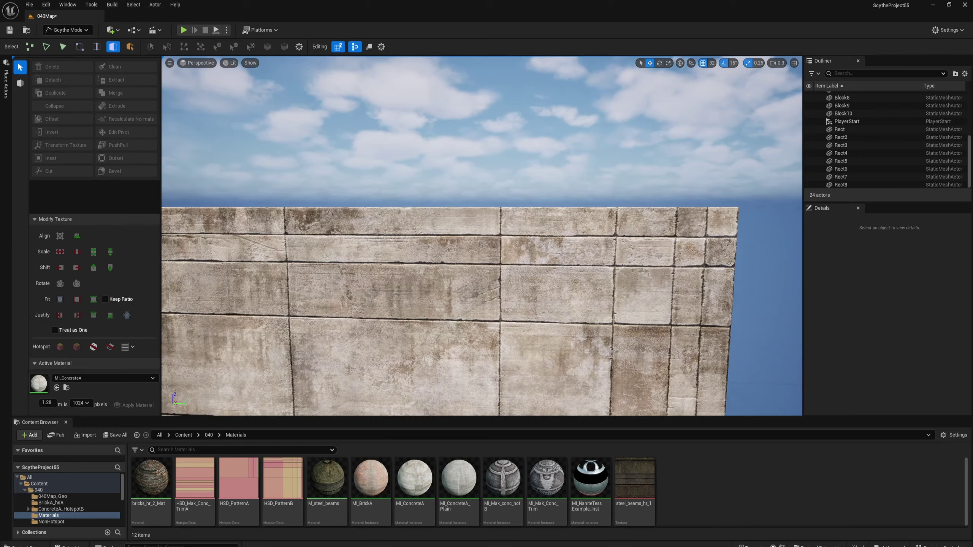
key(w)
key(a)
key(s)
key(w)
key(d)
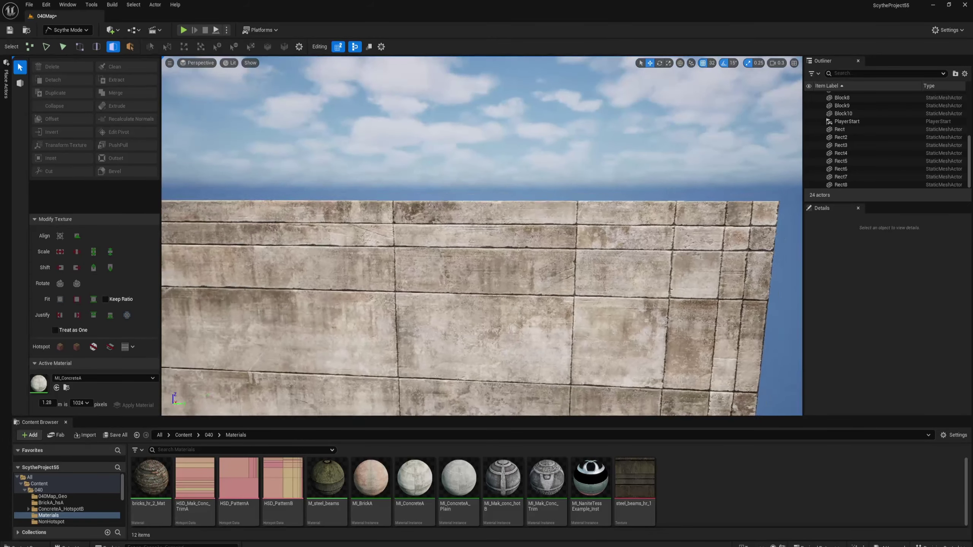
right_drag(707, 265, 586, 305)
key(d)
key(s)
key(s)
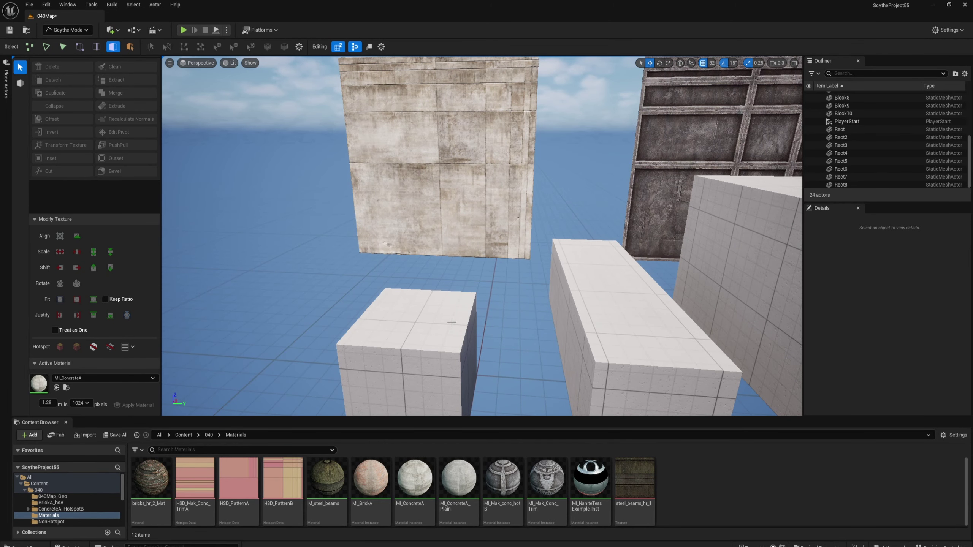
Step: Hotspot the small cube block with the MI_ConcreteA material
right_drag(452, 322, 437, 330)
click(438, 344)
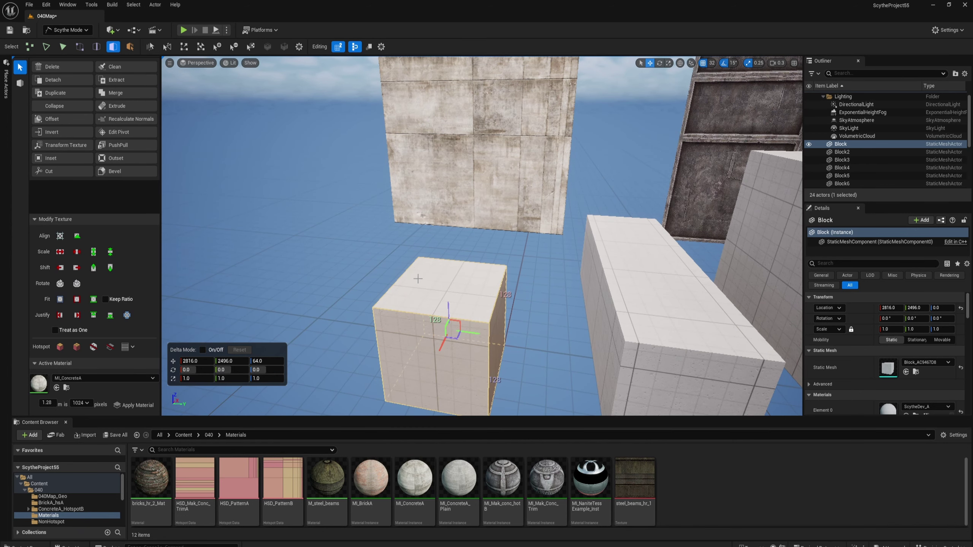
click(60, 347)
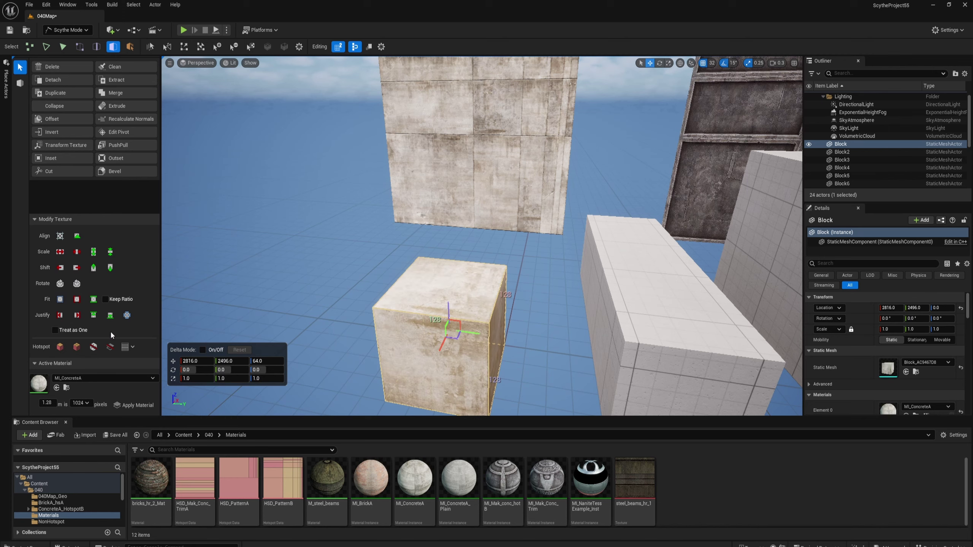
Step: Compare the cube's front face with the matching square patch on the concrete wall panel
click(359, 291)
mouse_move(412, 282)
right_down()
mouse_move(409, 302)
mouse_move(420, 293)
mouse_move(417, 275)
right_up()
click(434, 329)
click(434, 328)
key(w)
scroll(420, 284, up, 2)
right_drag(417, 132, 429, 136)
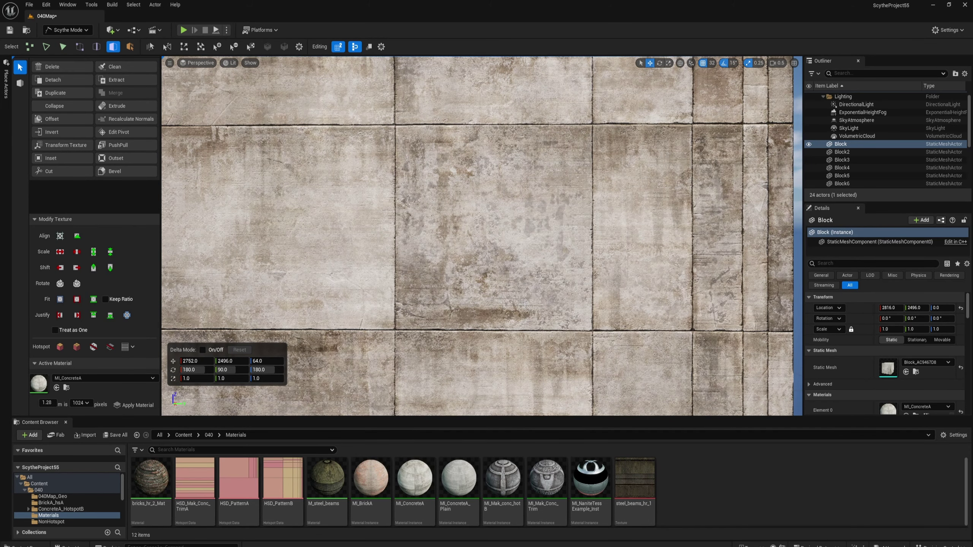
right_drag(522, 304, 509, 329)
key(s)
scroll(510, 329, up, 2)
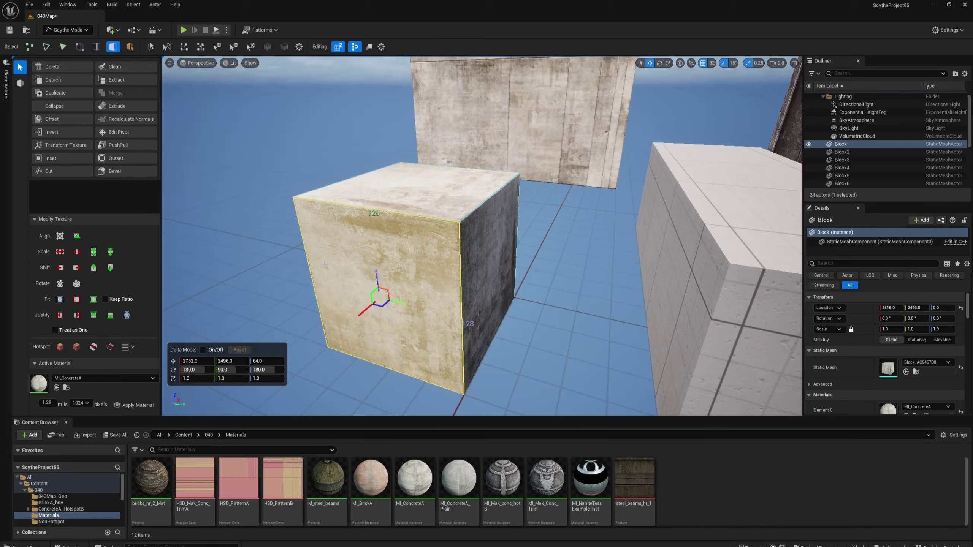
Step: Hotspot the long rectangular block beside the cube with MI_ConcreteA
right_drag(360, 265, 419, 273)
key(w)
click(421, 270)
click(60, 347)
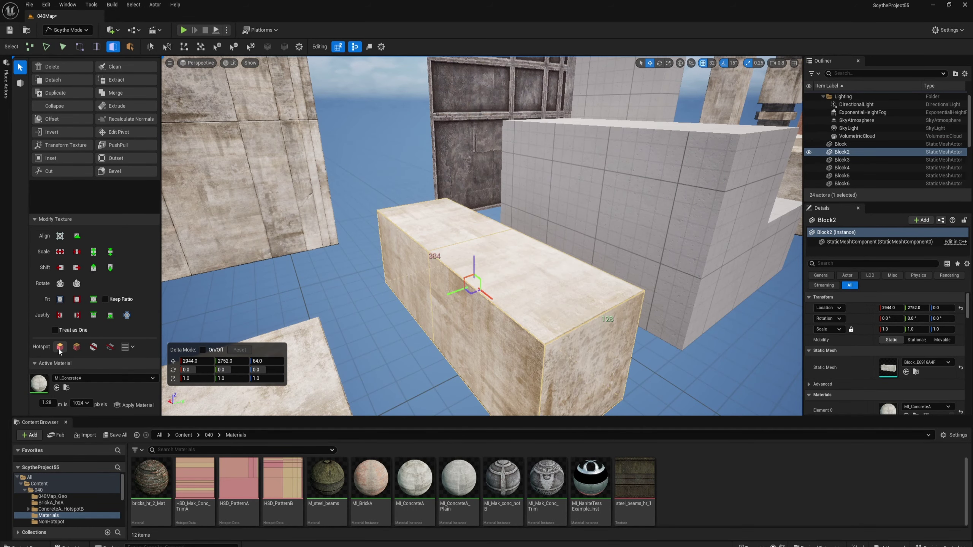
Step: Hotspot the individual faces of the large stepped block with MI_ConcreteA and clear the selection
right_drag(356, 291, 269, 293)
click(355, 291)
scroll(351, 290, down, 3)
click(483, 245)
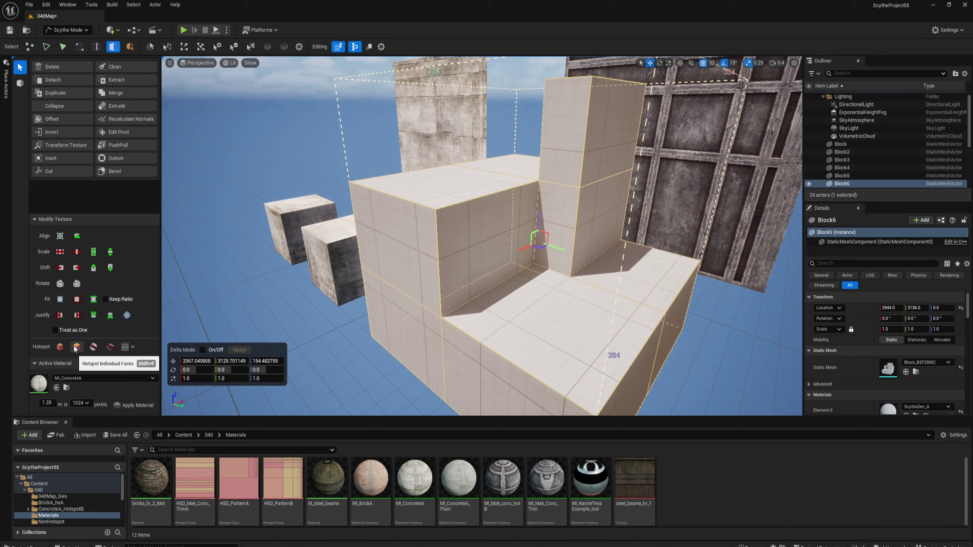
click(75, 348)
key(Escape)
Step: Hotspot the individual faces of the stairs' side wall with MI_ConcreteA
right_drag(482, 245, 283, 231)
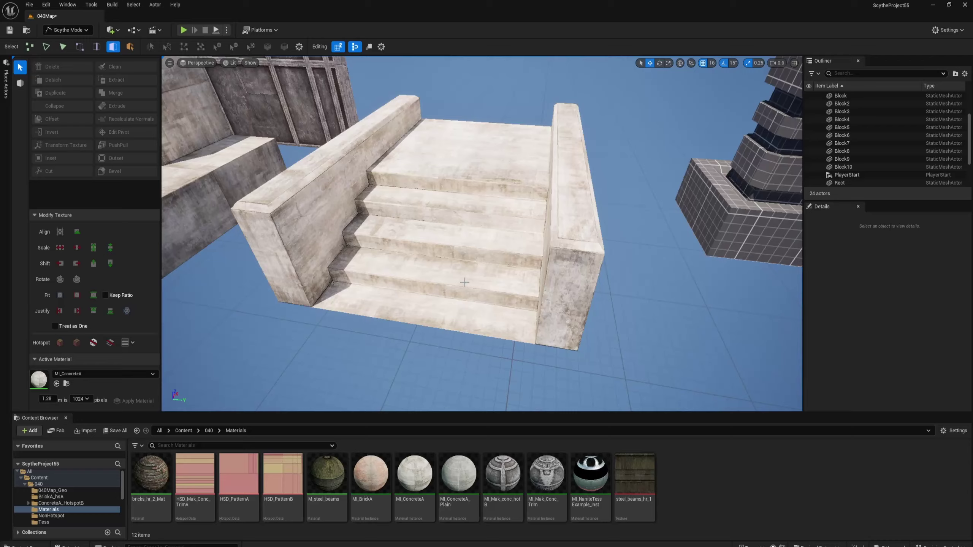
right_drag(482, 234, 475, 245)
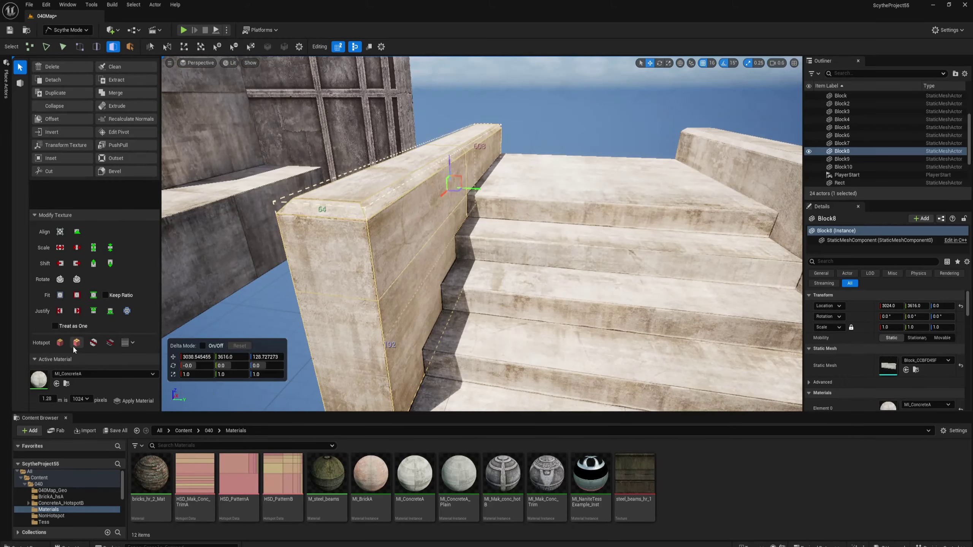
right_drag(417, 307, 387, 306)
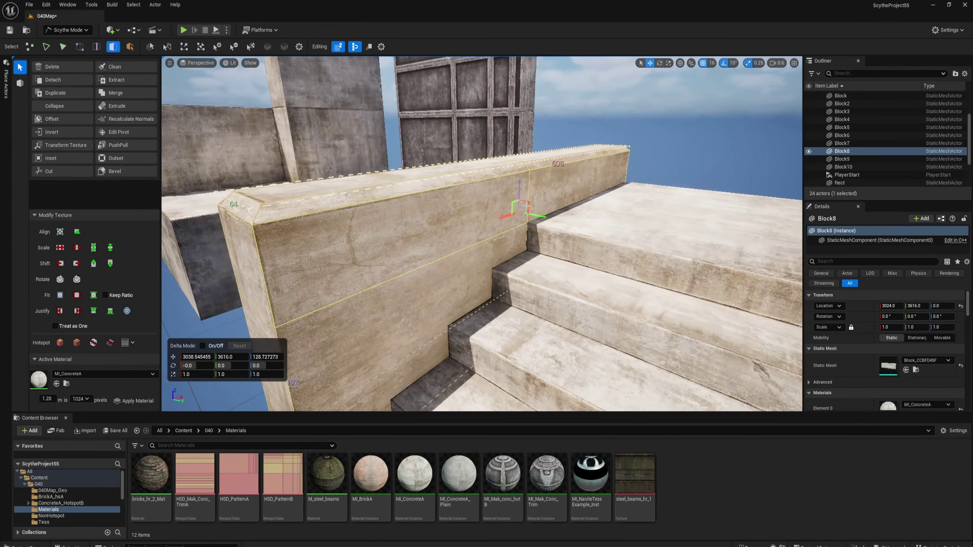
right_drag(391, 238, 475, 245)
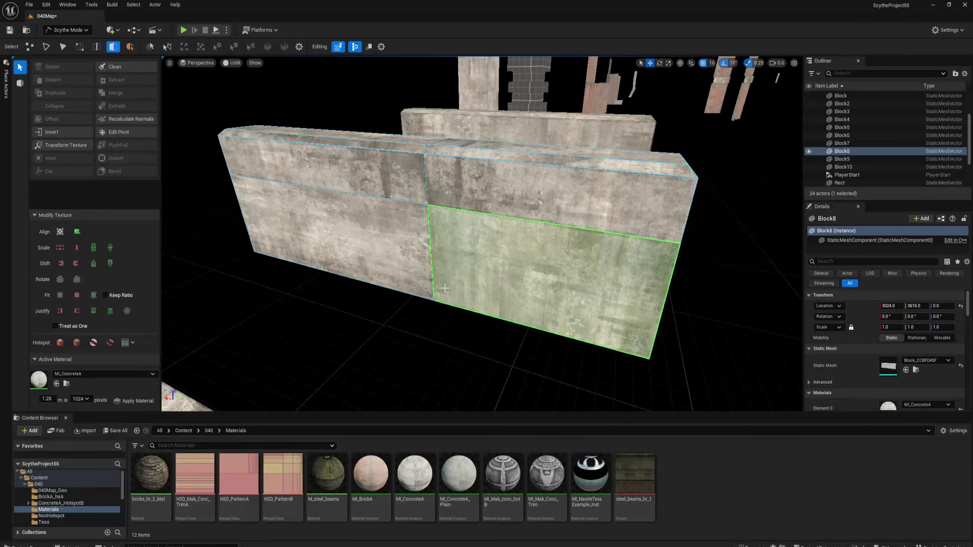
Step: Select the four faces on the outer side of the stairs' side wall and hotspot them individually
click(433, 320)
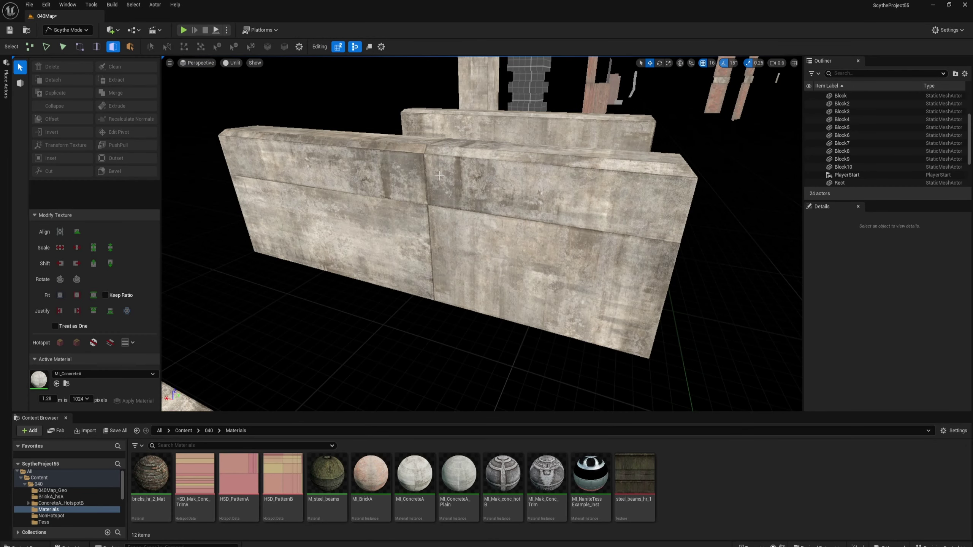
click(450, 245)
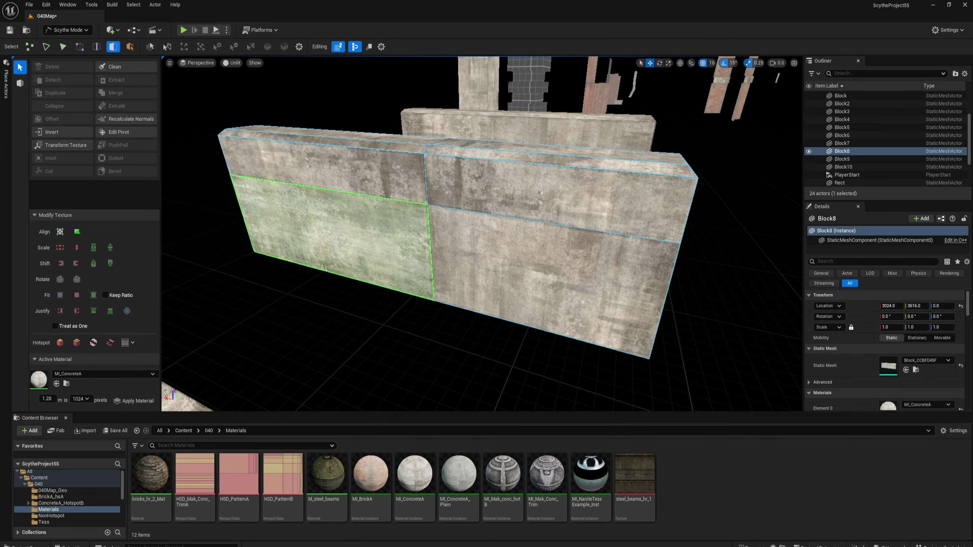
mouse_move(462, 245)
mouse_down()
mouse_move(399, 180)
mouse_move(482, 181)
mouse_up()
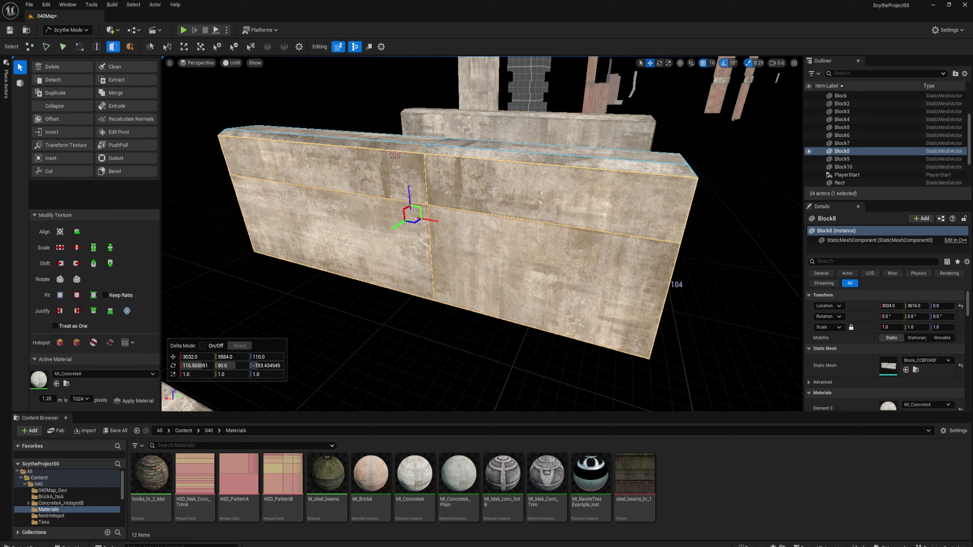
click(76, 343)
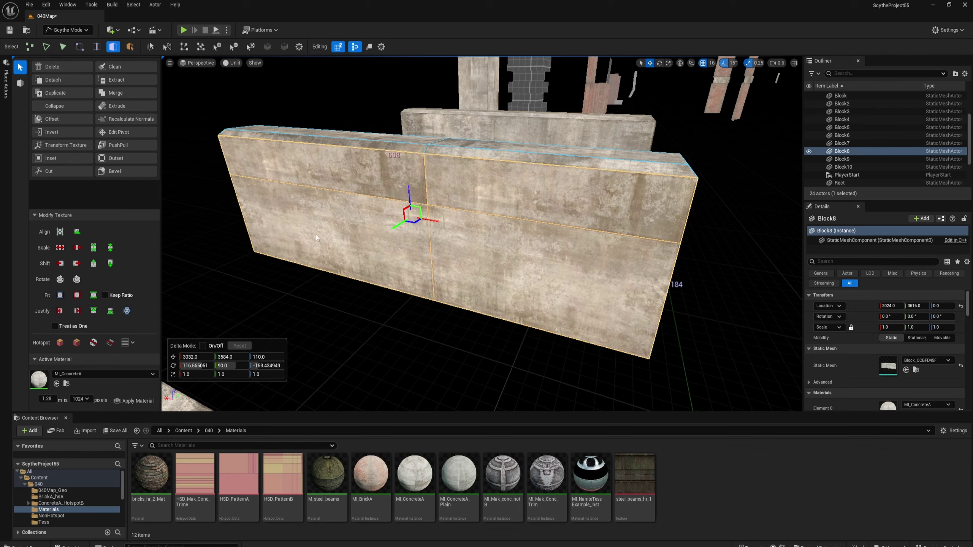
key(Escape)
click(362, 172)
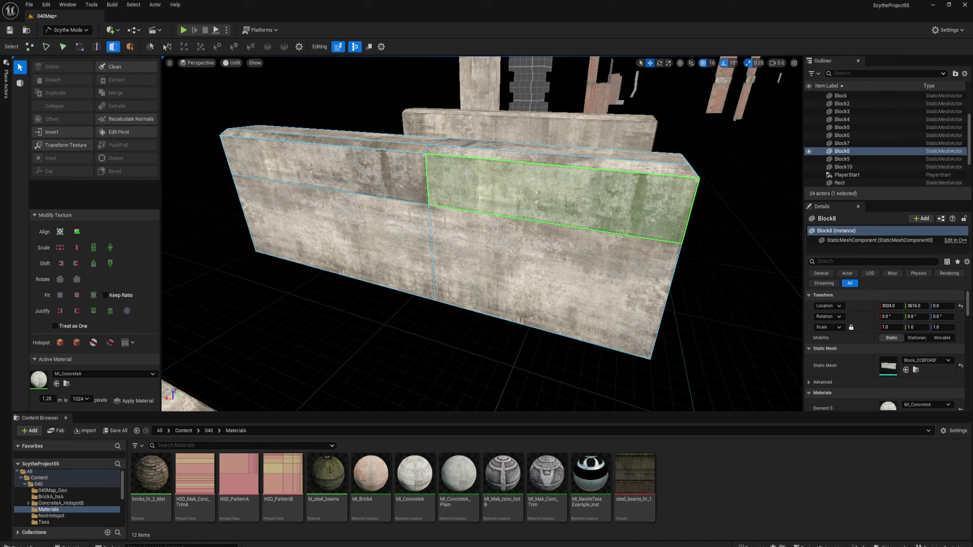
Step: Select the lower far face on the outer side of the stairs' side wall to inspect its patch
right_drag(494, 240, 433, 233)
click(492, 215)
right_drag(492, 215, 422, 230)
click(393, 231)
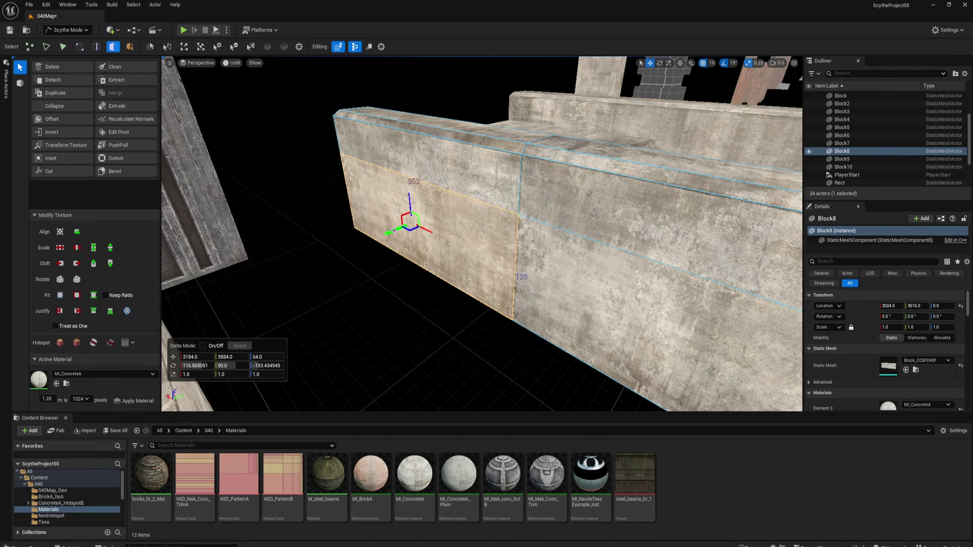
drag(394, 230, 354, 248)
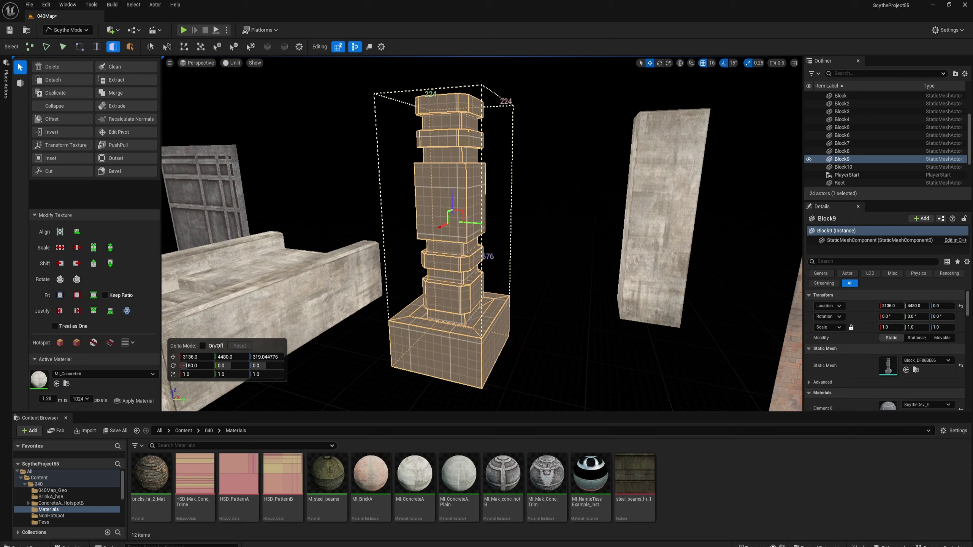
Step: Hotspot the tiered pillar block with MI_ConcreteA, clear the selection and switch the viewport to lit shading
alt+drag(455, 300, 455, 299)
key(shift+t)
key(Escape)
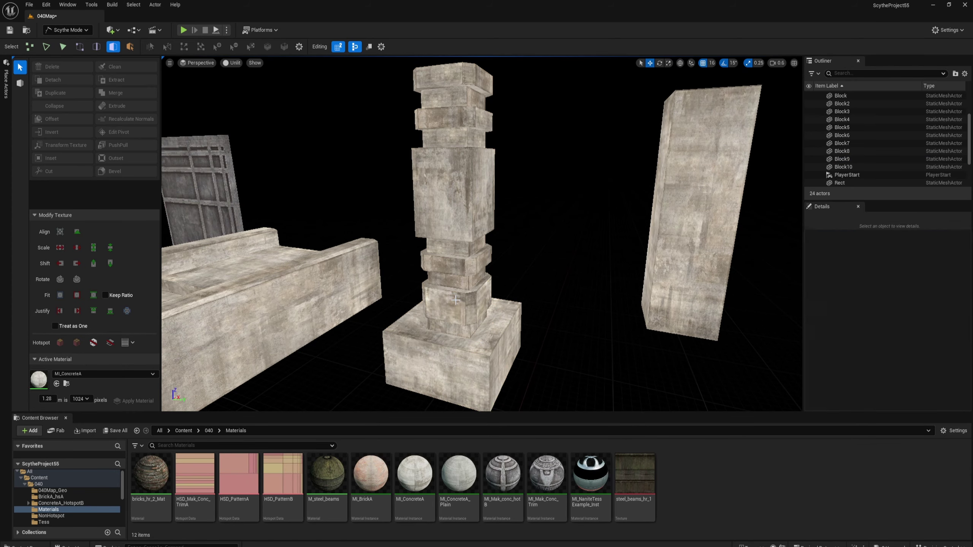
key(w)
right_drag(455, 300, 455, 300)
key(a)
key(alt+4)
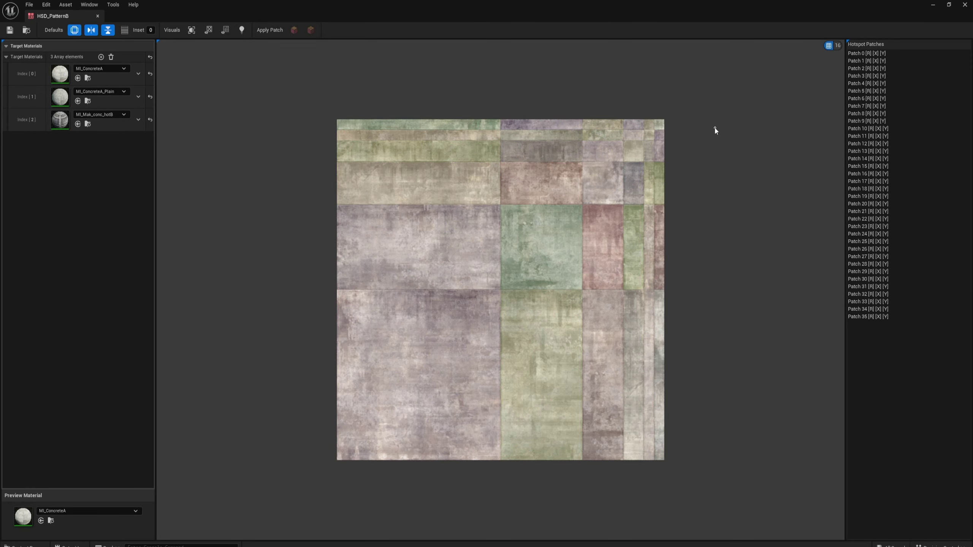
Step: Examine the smallest patches in the corner of the HSD_PatternB hotspot layout at a grid size of 128
scroll(664, 122, up, 8)
key([)
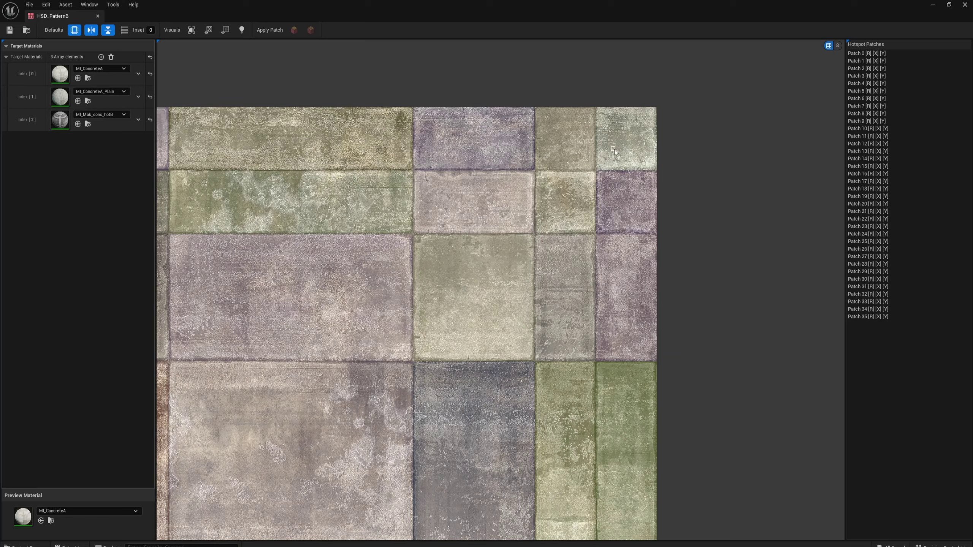
key(])
key(])
key(])
key(])
scroll(631, 137, down, 1)
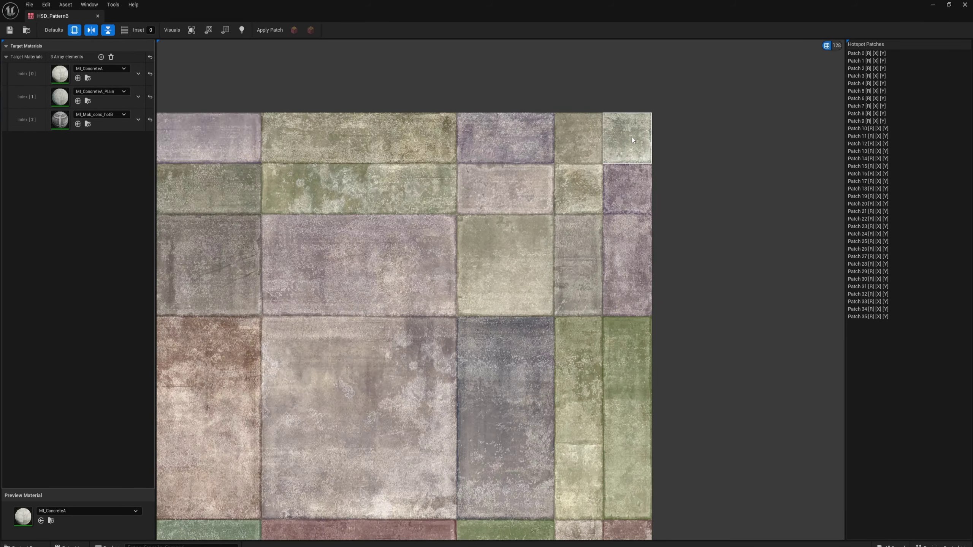
scroll(632, 140, down, 1)
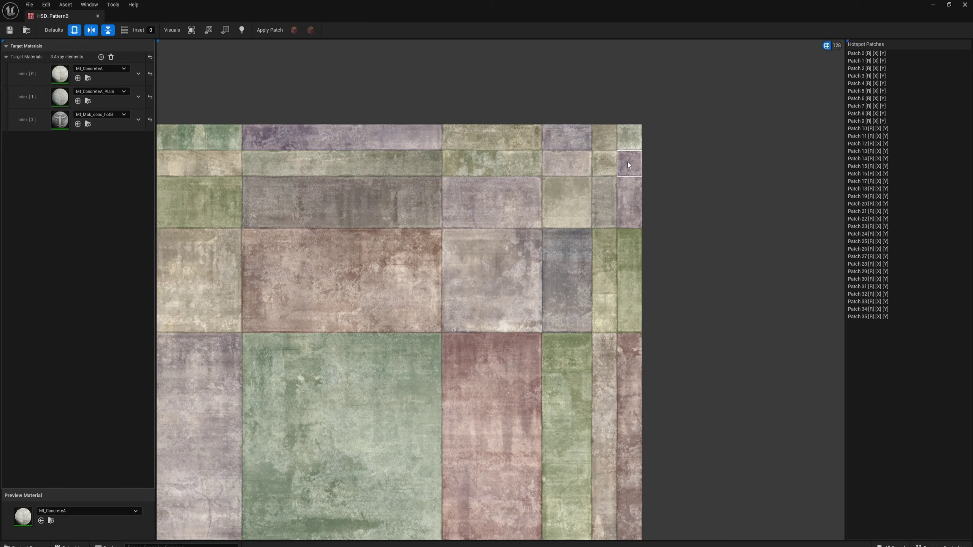
scroll(630, 260, down, 3)
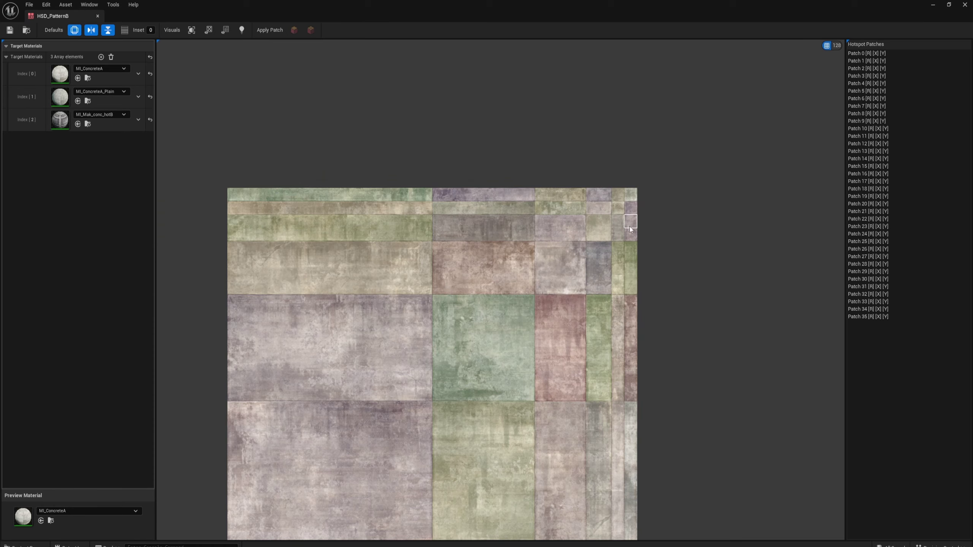
middle_drag(662, 265, 696, 189)
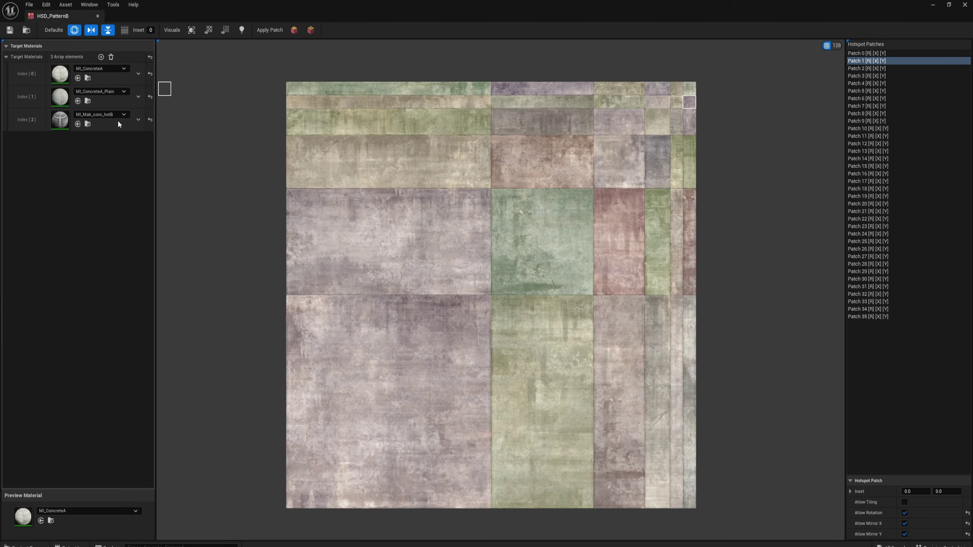
Step: Remove all target materials from the existing HSD_PatternB and close its editor
click(112, 58)
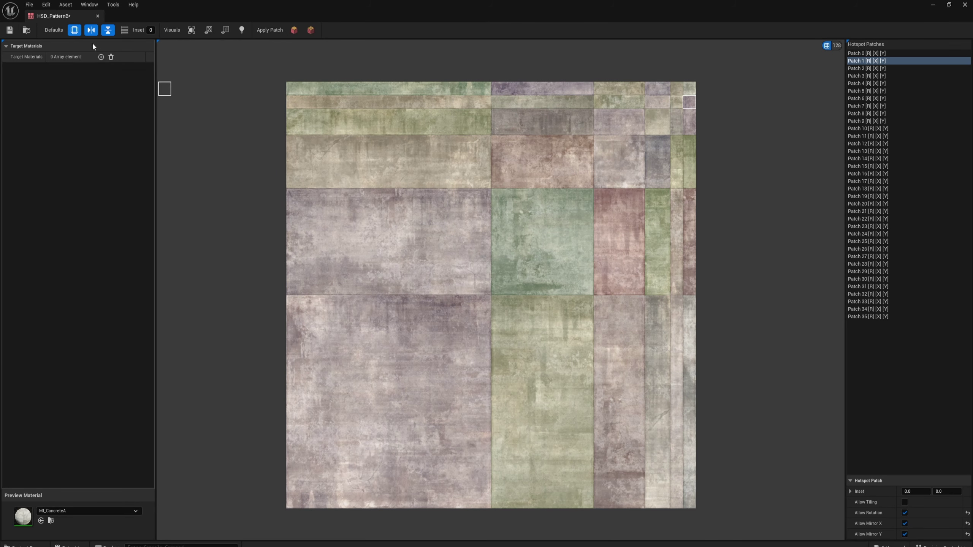
click(970, 1)
Step: Create a hotspot data asset from the MI_ConcreteA material and name it HSD_PatternB
right_click(370, 475)
click(402, 276)
key(F2)
text(HSD_PatternB)
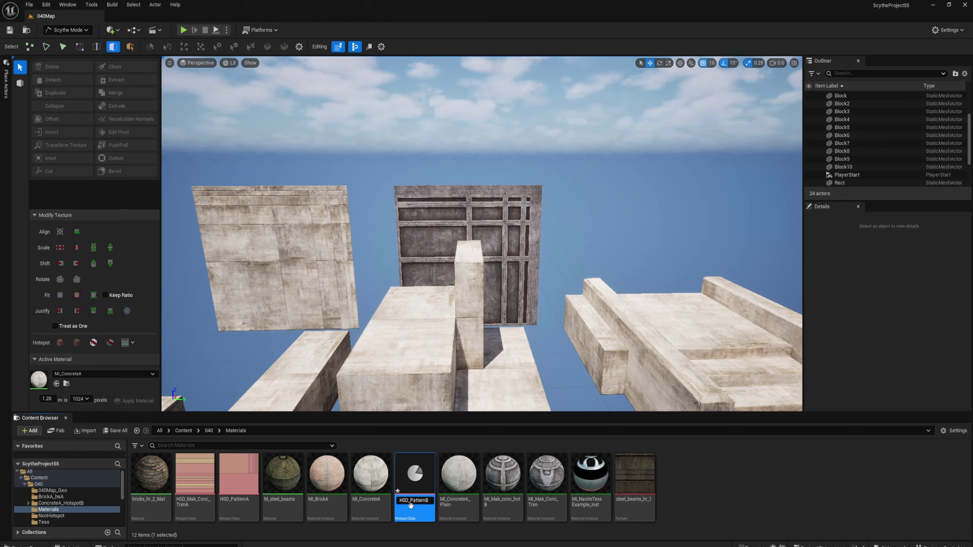
key(Return)
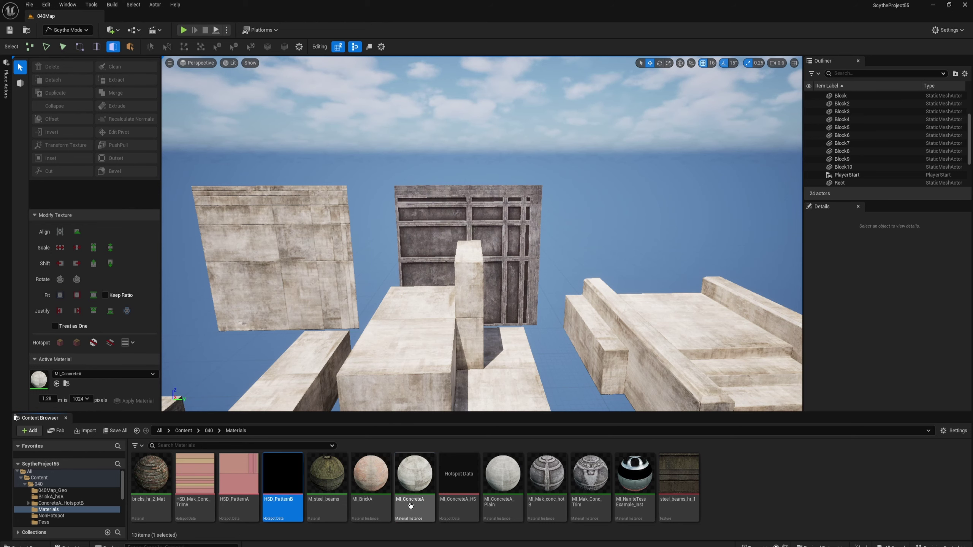
Step: Open the new HSD_PatternB asset and set its patch grid size to 128
double_click(283, 476)
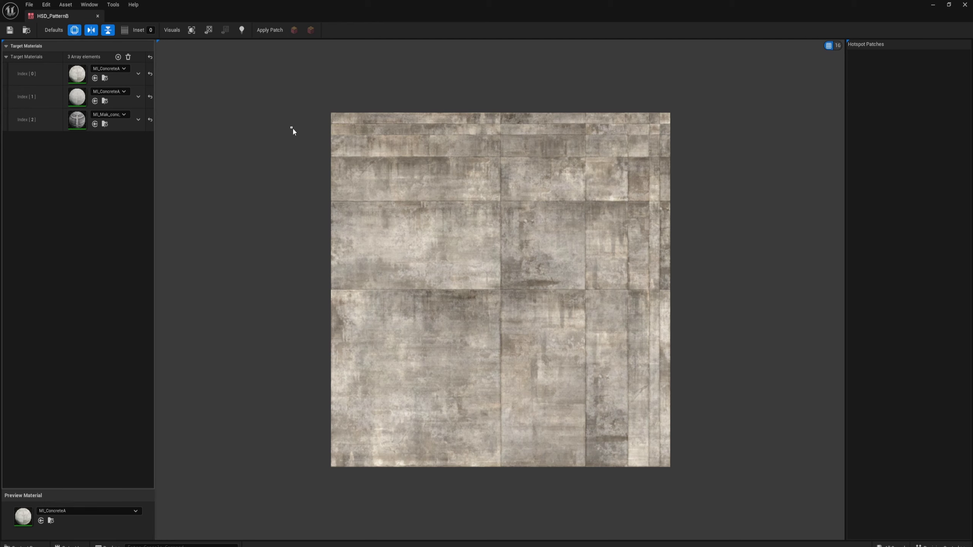
right_drag(292, 127, 262, 129)
key(bracketright)
key(bracketright)
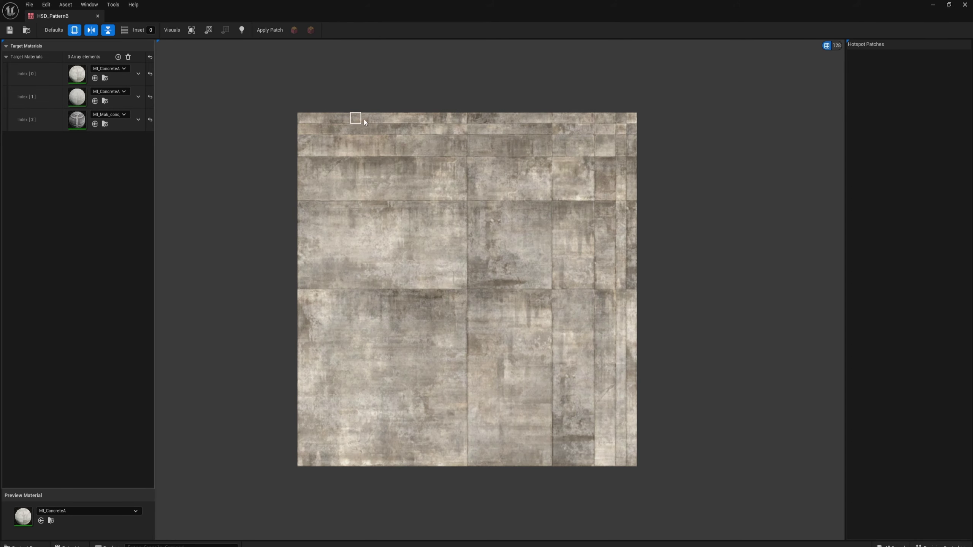
right_drag(642, 116, 608, 138)
scroll(595, 132, up, 1)
scroll(594, 132, up, 1)
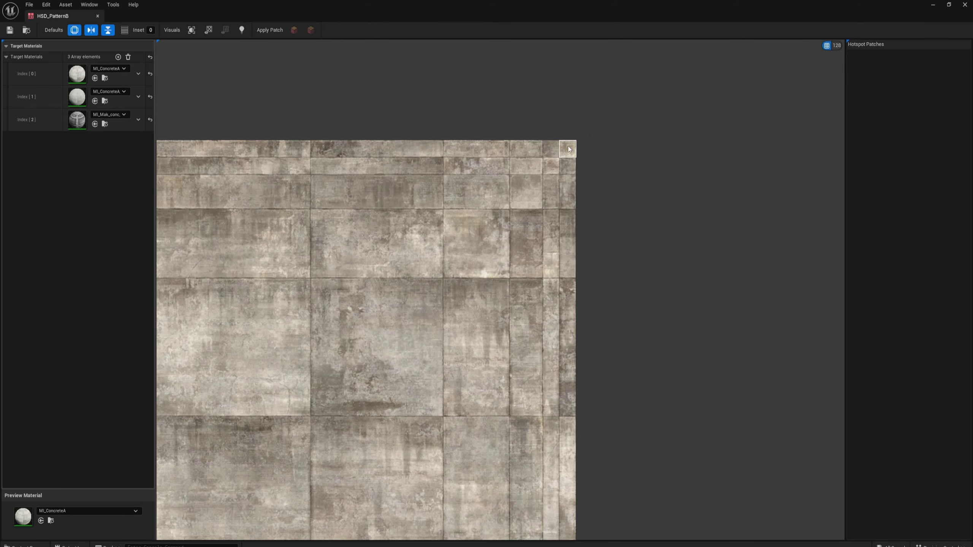
scroll(566, 150, up, 1)
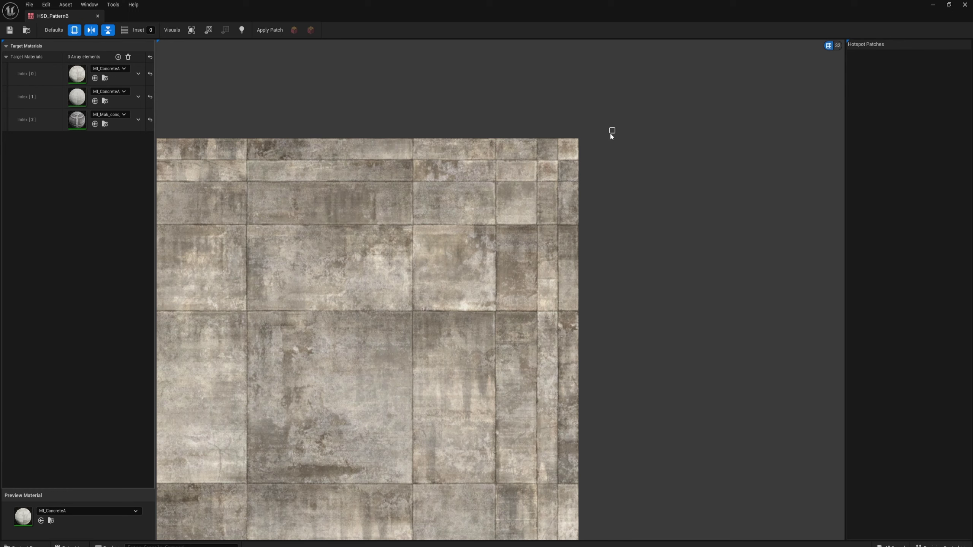
Step: Preview the concrete sheet with lighting, examine the seams between its panels, and switch the lighting back off
key(f)
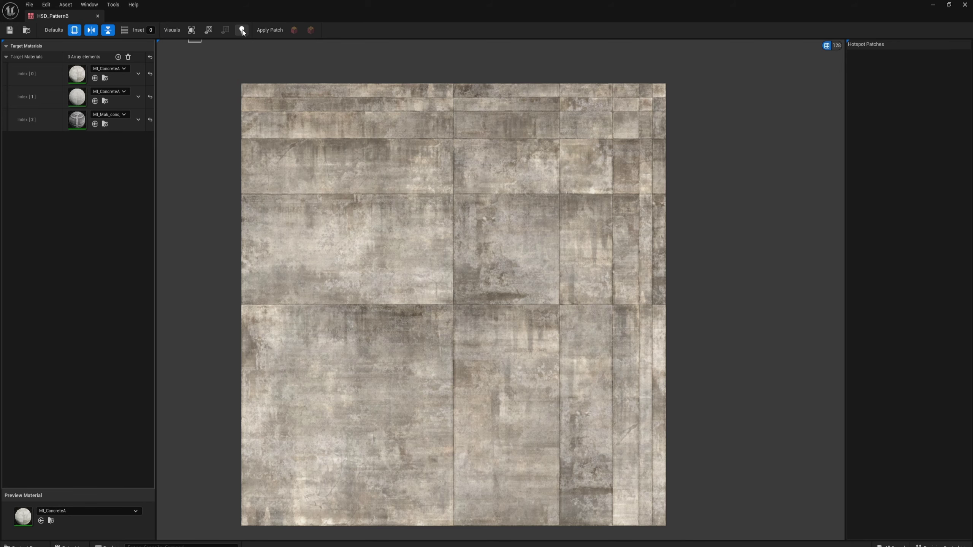
click(242, 31)
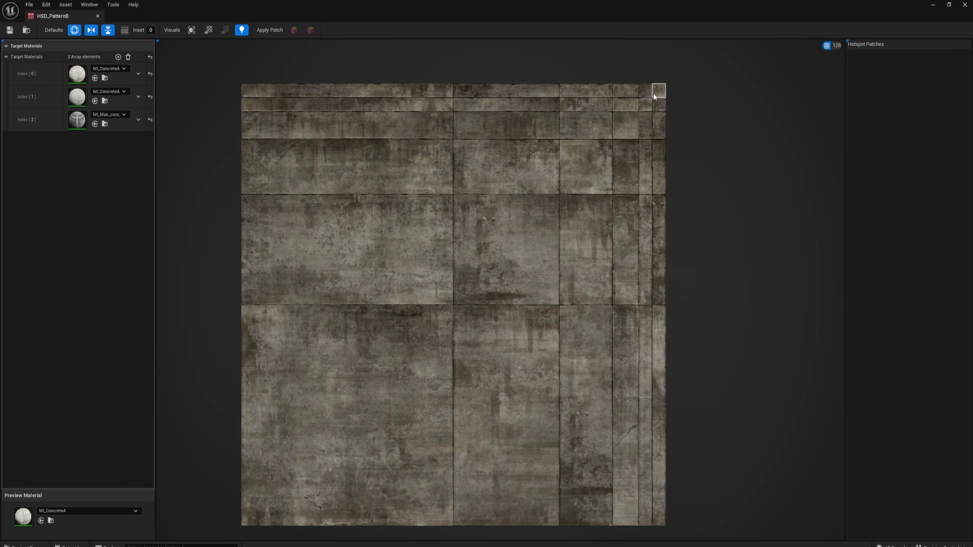
scroll(465, 313, up, 5)
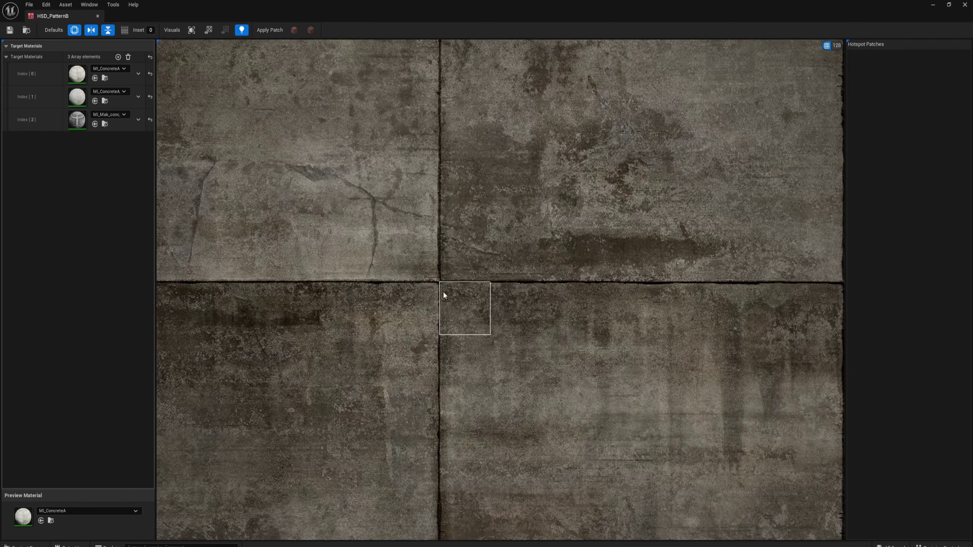
scroll(444, 294, down, 6)
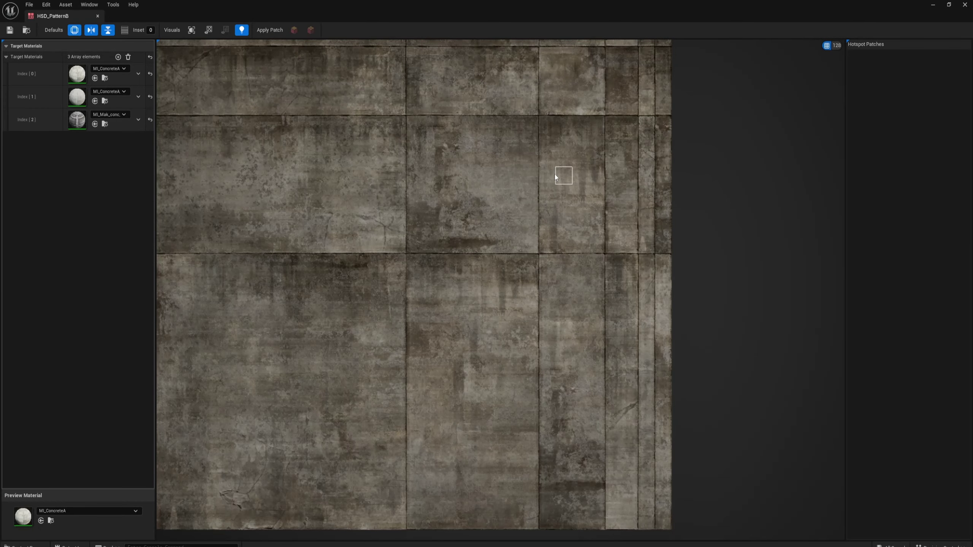
right_drag(552, 175, 518, 332)
click(239, 30)
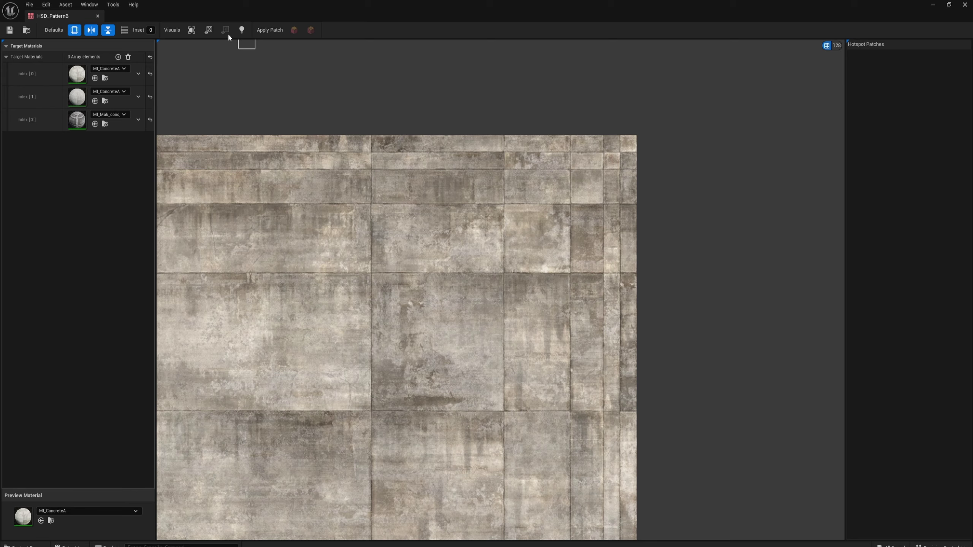
Step: Draw patches over the four smallest square panels in the sheet's corner and the two tall narrow panels directly below them
scroll(618, 145, down, 2)
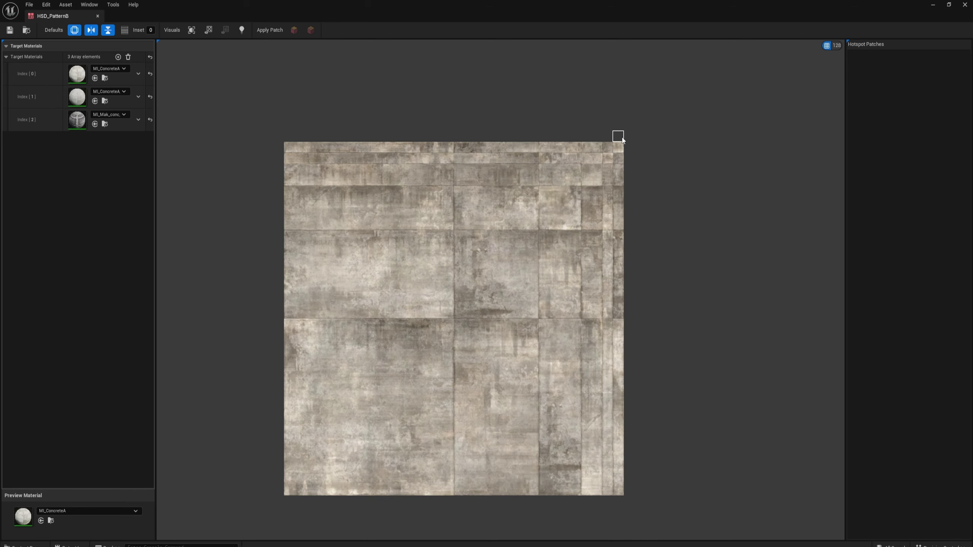
scroll(616, 152, up, 4)
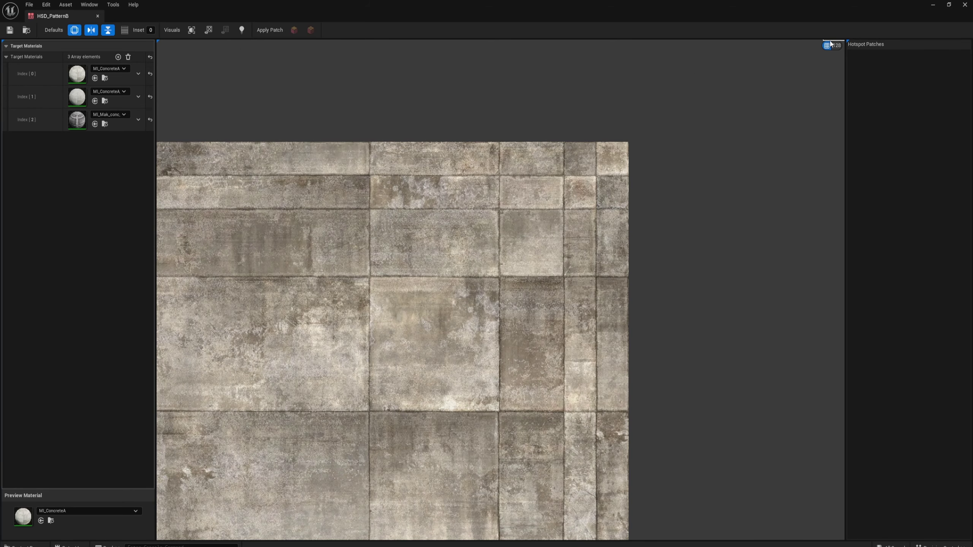
drag(612, 152, 576, 156)
click(576, 156)
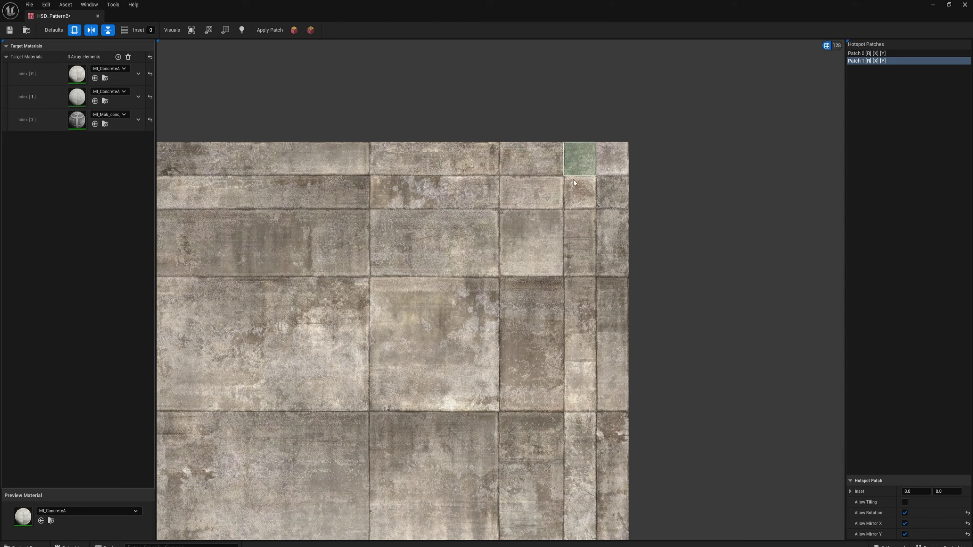
click(576, 190)
click(613, 199)
click(614, 255)
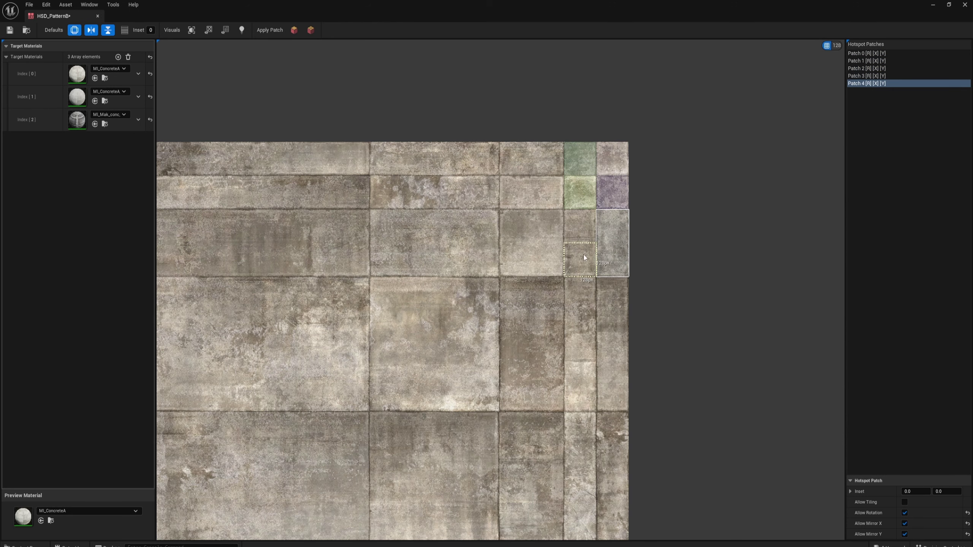
click(584, 254)
Step: Draw patches over the 256- and 512-wide panels across the three uppermost rows of the concrete sheet
click(544, 187)
drag(542, 161, 506, 160)
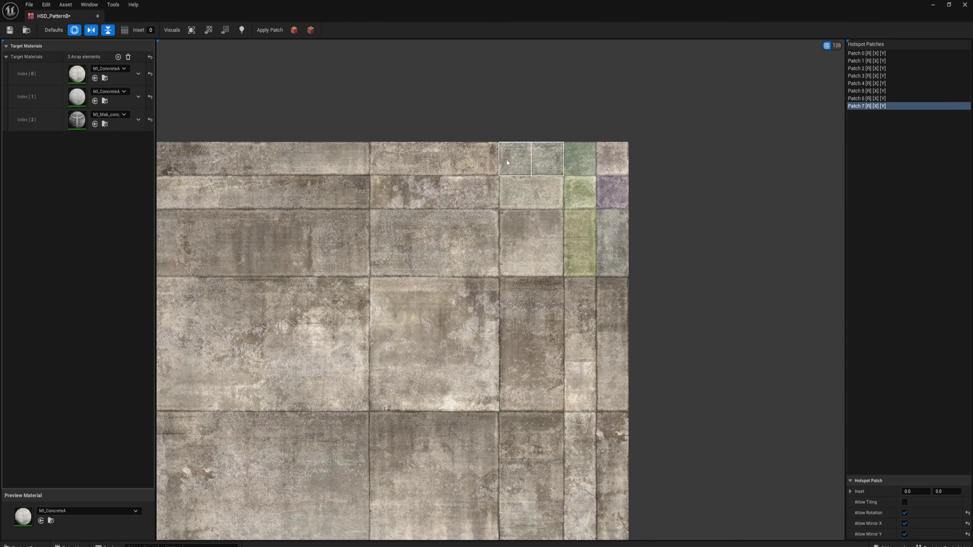
click(400, 161)
click(481, 196)
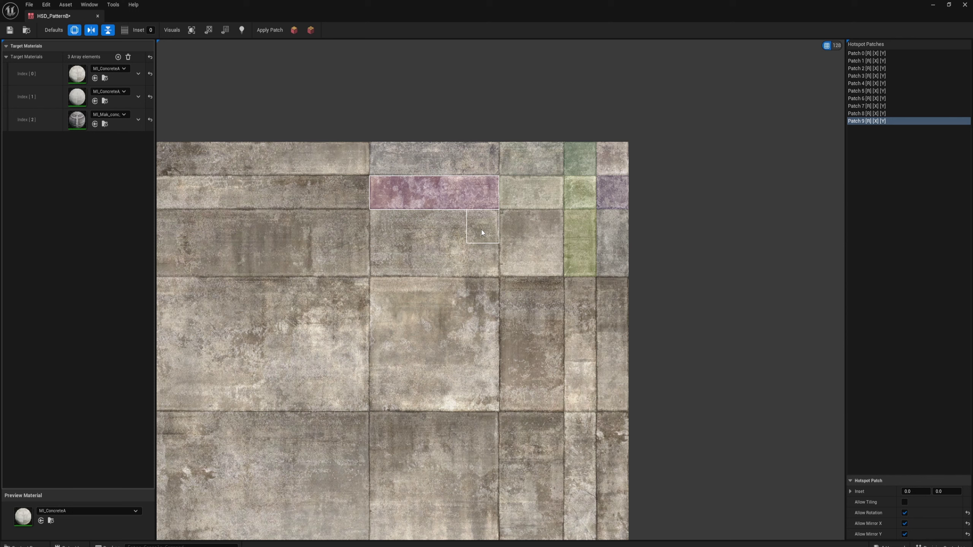
click(388, 256)
click(550, 229)
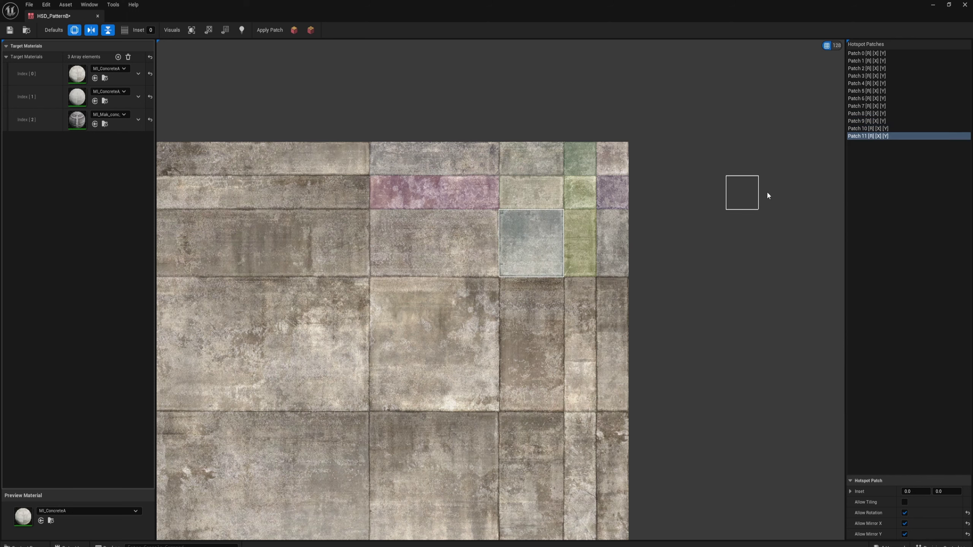
Step: Draw patches over the two narrow panels, the 256-wide panel and the 512 square panel in the sheet's fourth row
click(581, 371)
click(622, 288)
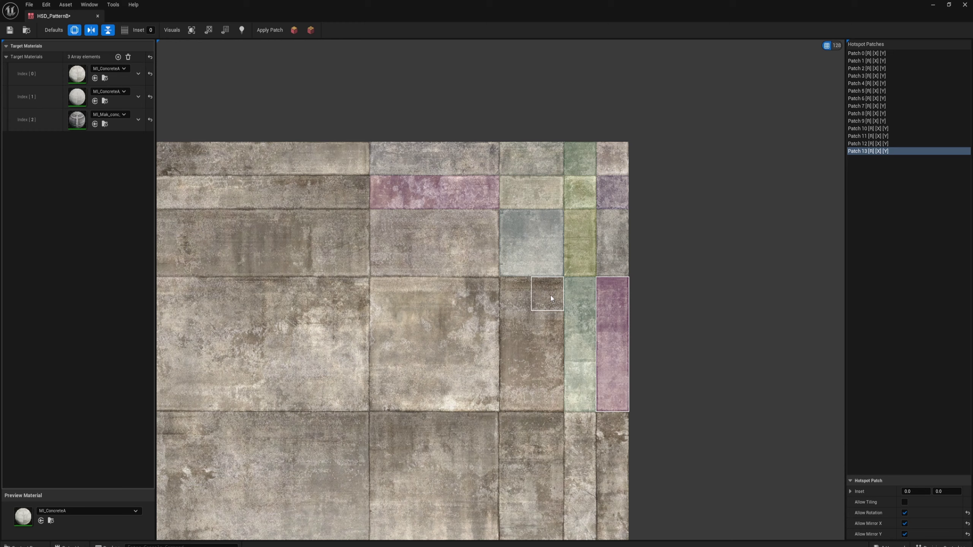
click(512, 388)
scroll(519, 326, down, 1)
click(469, 339)
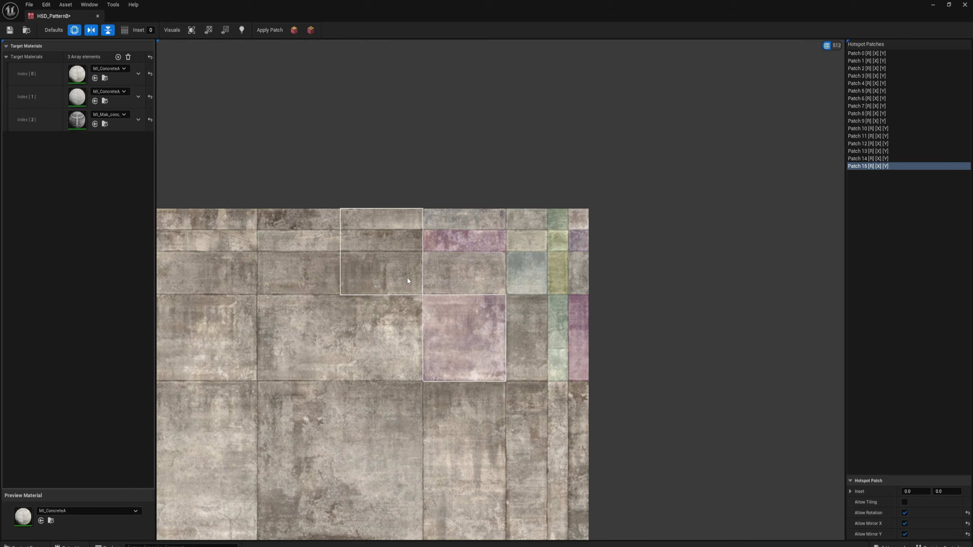
Step: Draw patches over the 1024-wide panels in the three uppermost rows, using a 128 grid for the thin strips
click(305, 274)
key(bracketleft)
drag(269, 241, 411, 238)
drag(412, 219, 351, 217)
drag(269, 220, 270, 221)
Step: Draw patches over the widest panels in the first four rows and the 1024-wide panel in the fourth row
scroll(531, 170, down, 3)
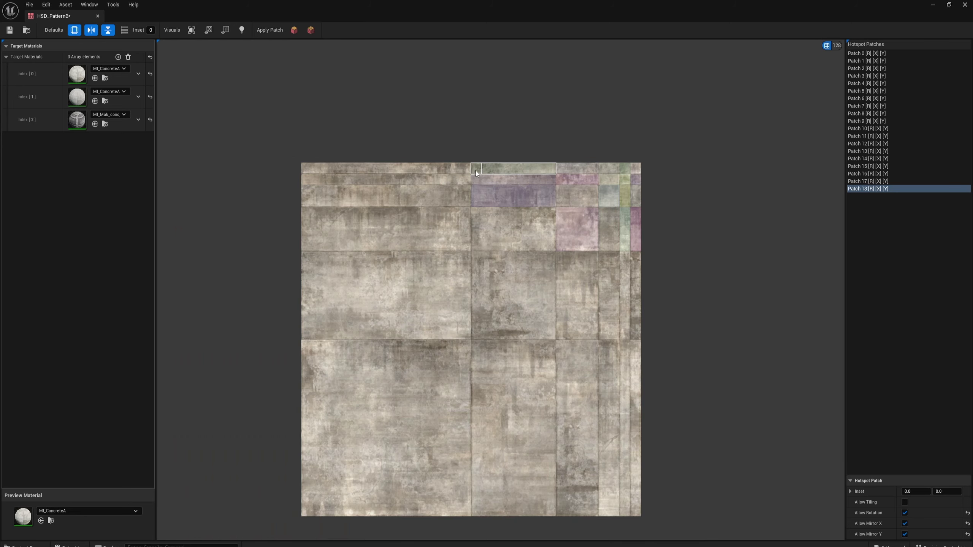
drag(475, 171, 307, 167)
click(469, 180)
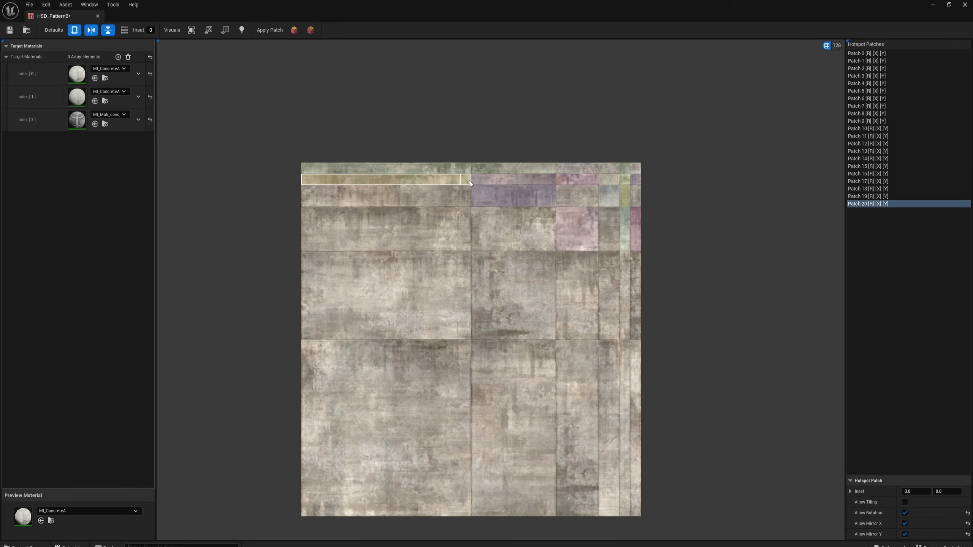
drag(464, 196, 557, 224)
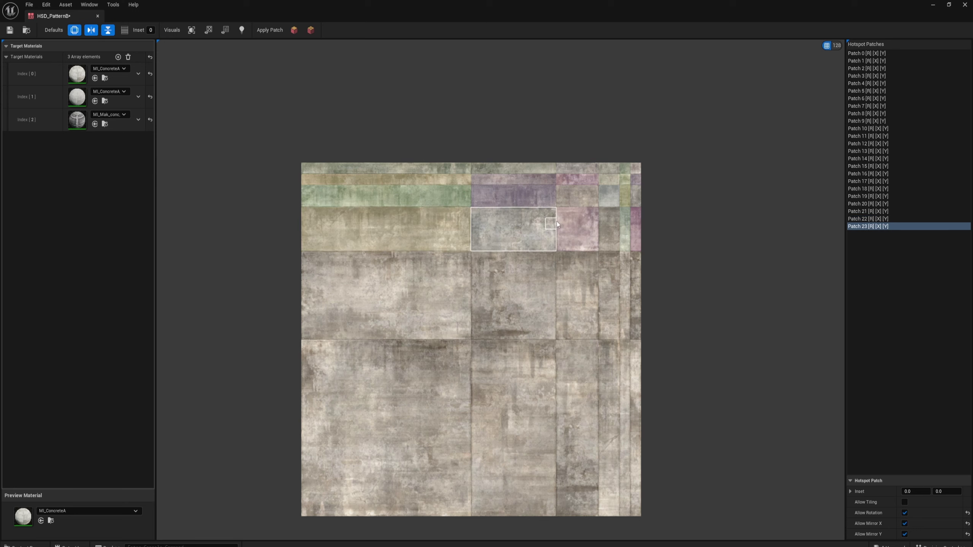
Step: Draw patches over the fifth row's four narrower panels and the lowest row's three narrowest panels
drag(563, 260, 627, 332)
drag(638, 336, 632, 259)
drag(637, 347, 635, 513)
drag(624, 513, 625, 412)
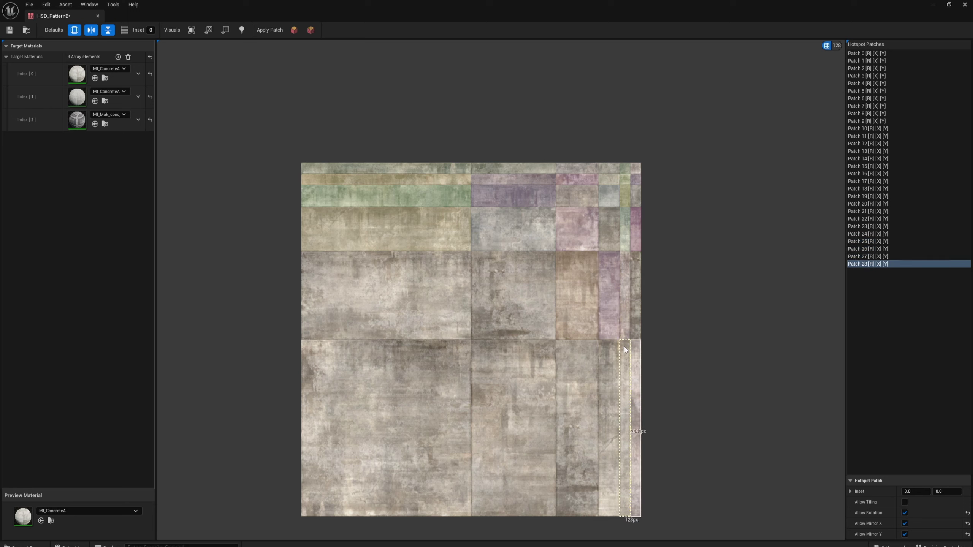
drag(625, 350, 610, 513)
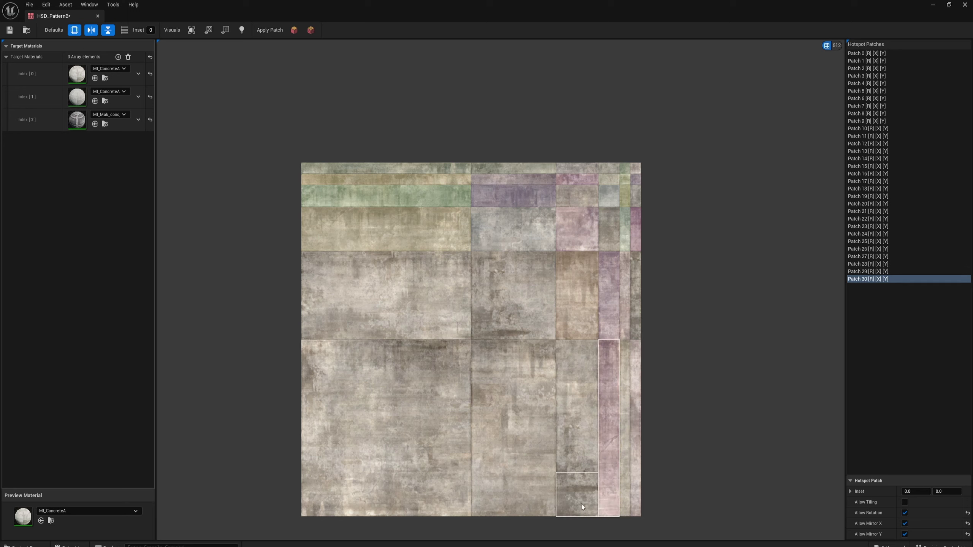
Step: Draw patches over the five remaining large panels in the two lowest rows, using grid sizes of 512 and 1024
click(579, 368)
click(526, 362)
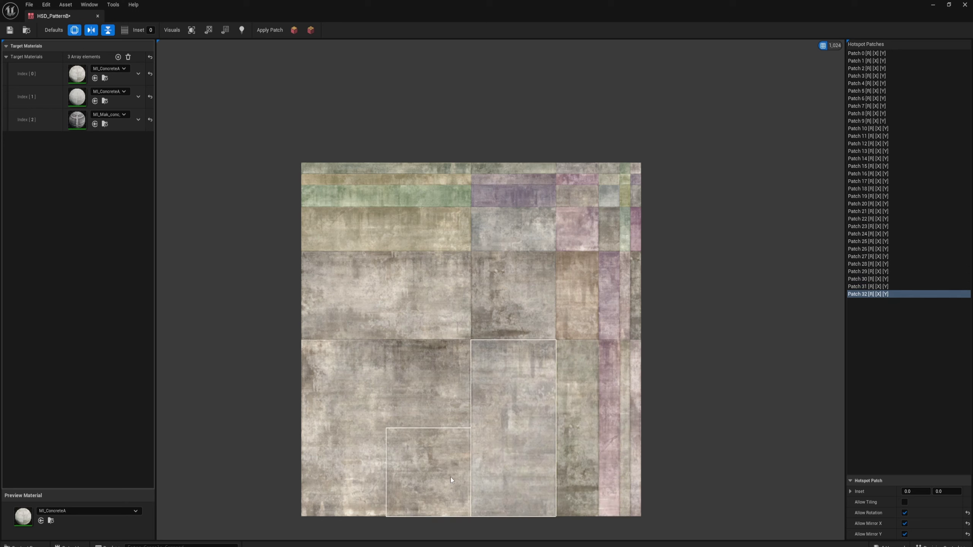
click(350, 393)
click(420, 292)
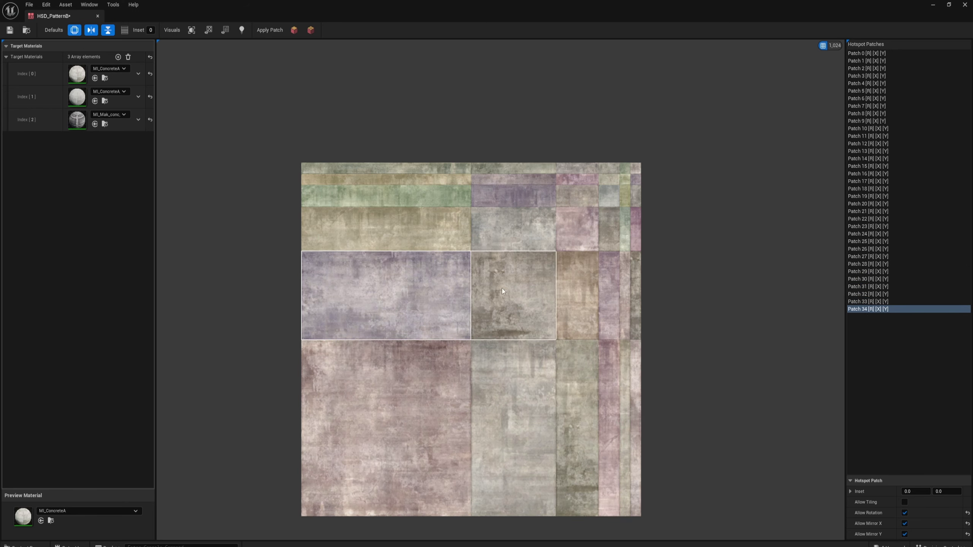
click(501, 288)
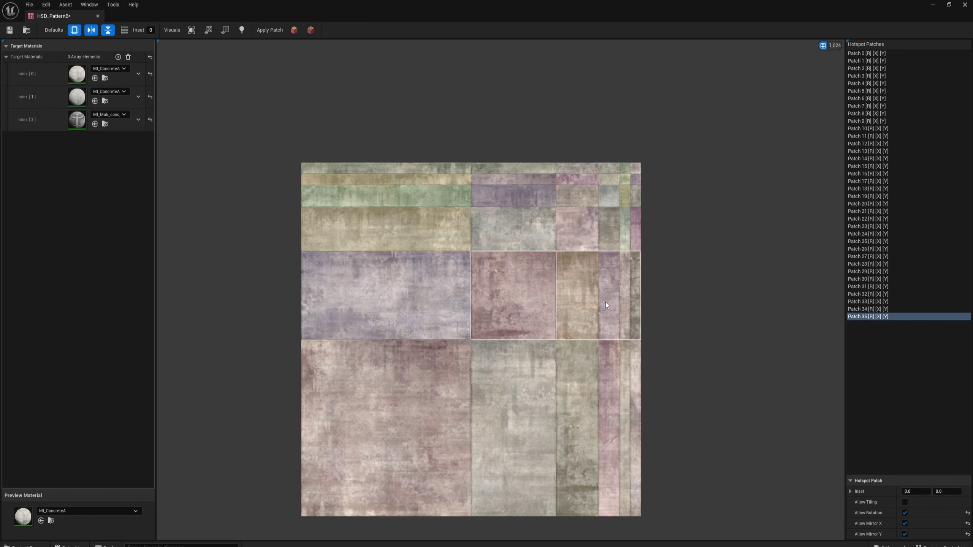
Step: Save the HSD_PatternB hotspot asset and close its editor
click(9, 29)
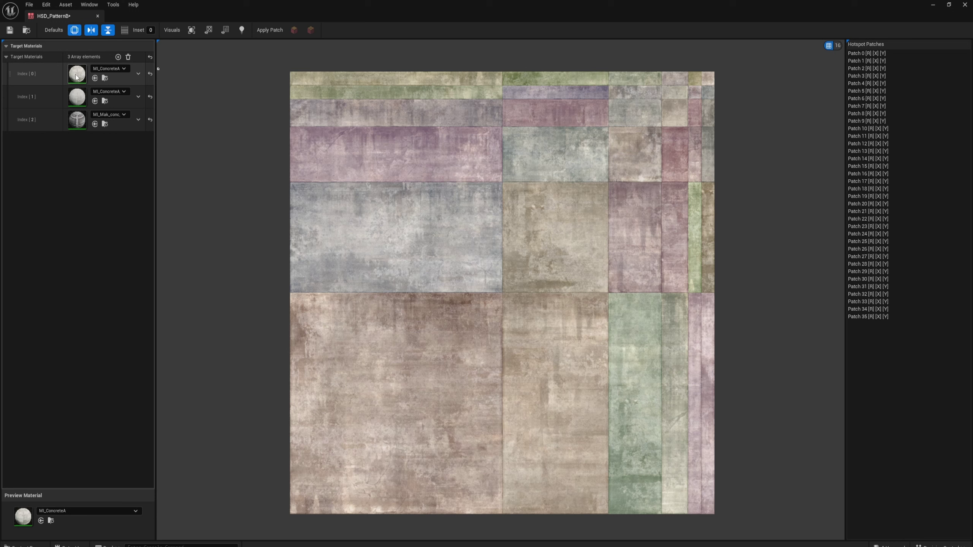
click(9, 30)
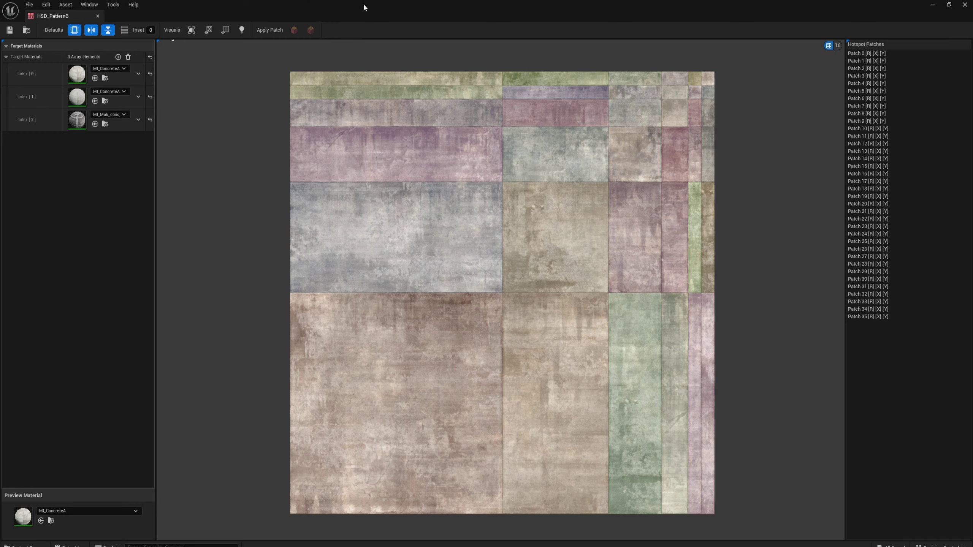
click(964, 5)
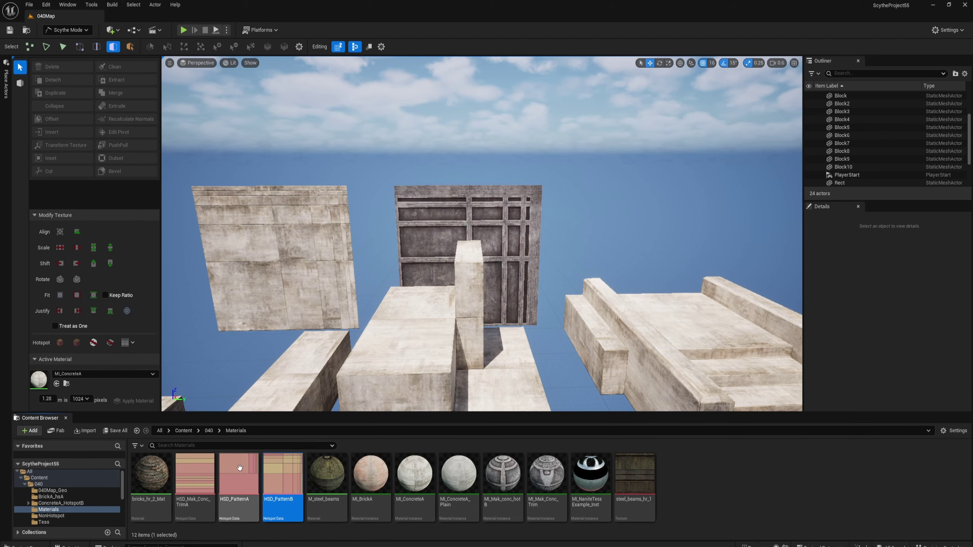
Step: Make MI_ConcreteA the active material and select all faces of the small cube block in the level
key(a)
right_drag(485, 251, 360, 314)
key(w)
key(s)
key(a)
click(369, 306)
key(w)
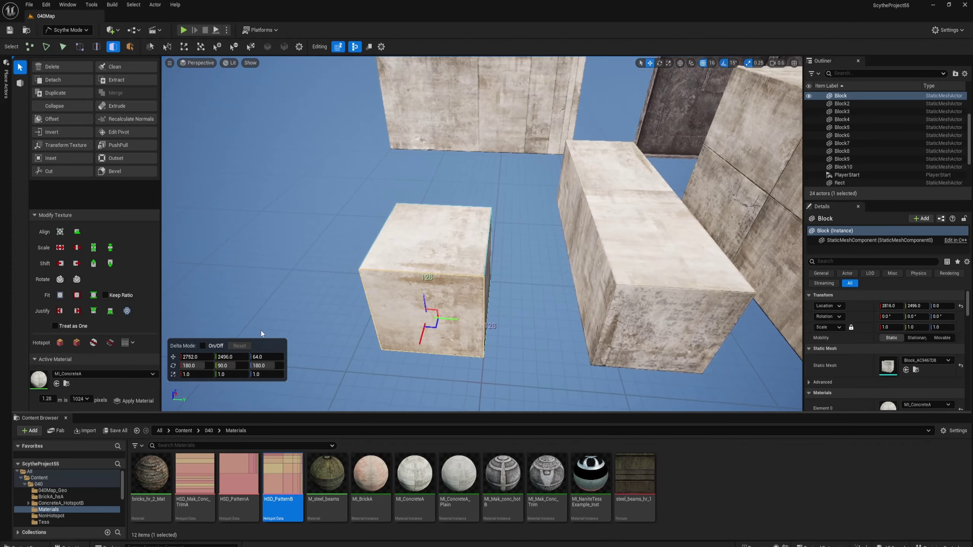
click(415, 475)
double_click(413, 256)
right_drag(414, 256, 402, 268)
key(w)
Step: Make MI_Mak_conc_hotB the active material and set the texture scale to 128 pixels per 1.28 m
click(503, 475)
click(80, 399)
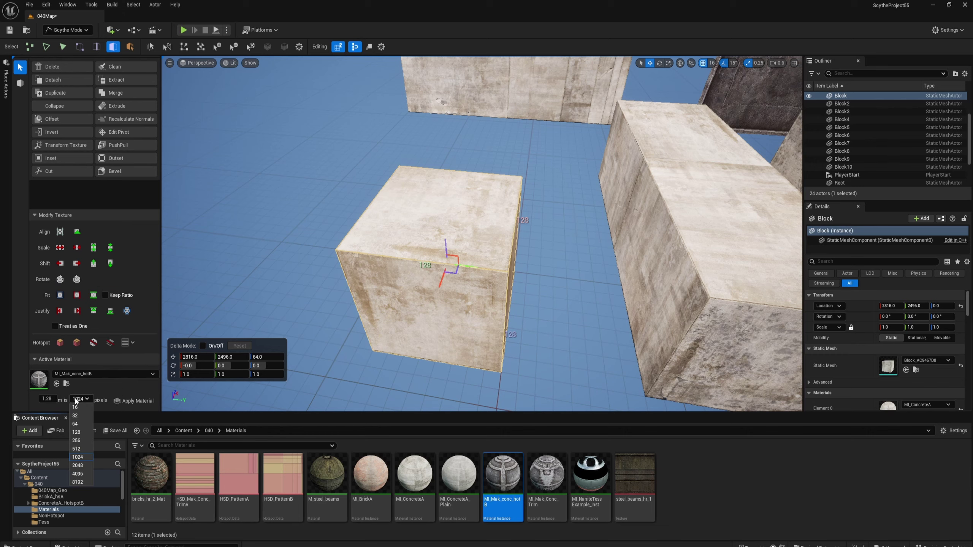
click(77, 432)
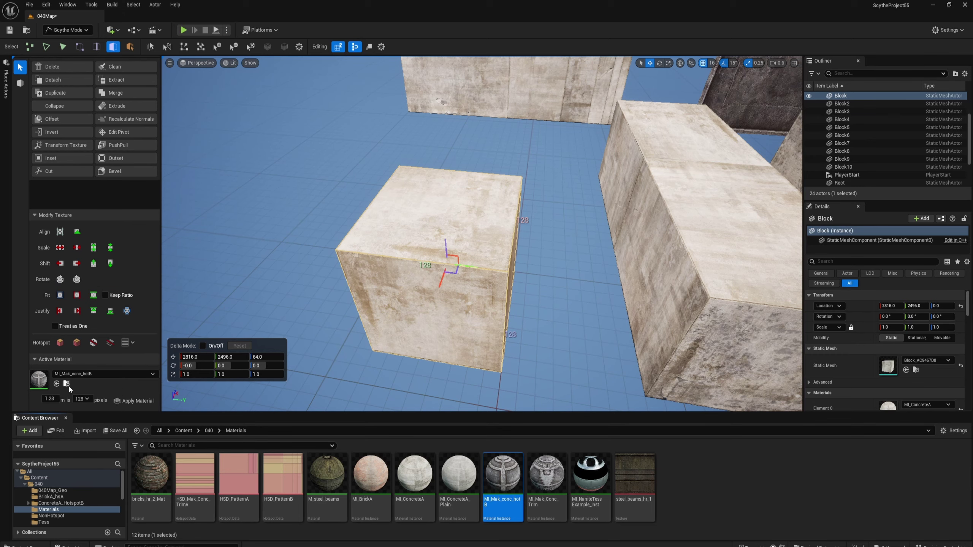
Step: Hotspot the selected faces of the small cube block
key(w)
right_drag(441, 337, 406, 268)
scroll(536, 238, up, 3)
key(w)
key(s)
scroll(337, 254, down, 3)
key(f)
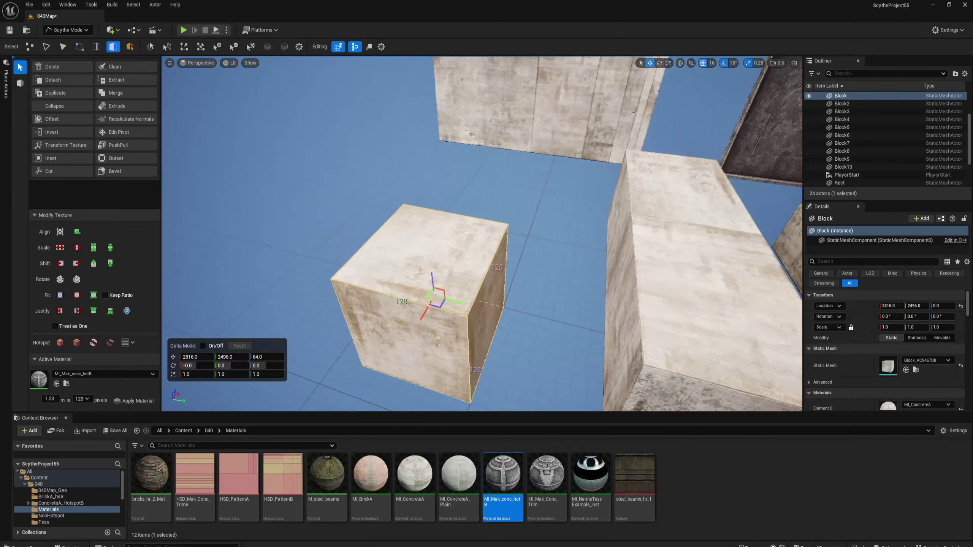
click(60, 343)
Step: Reopen HSD_PatternB and view its target materials, patch layout and preview material choices
double_click(282, 459)
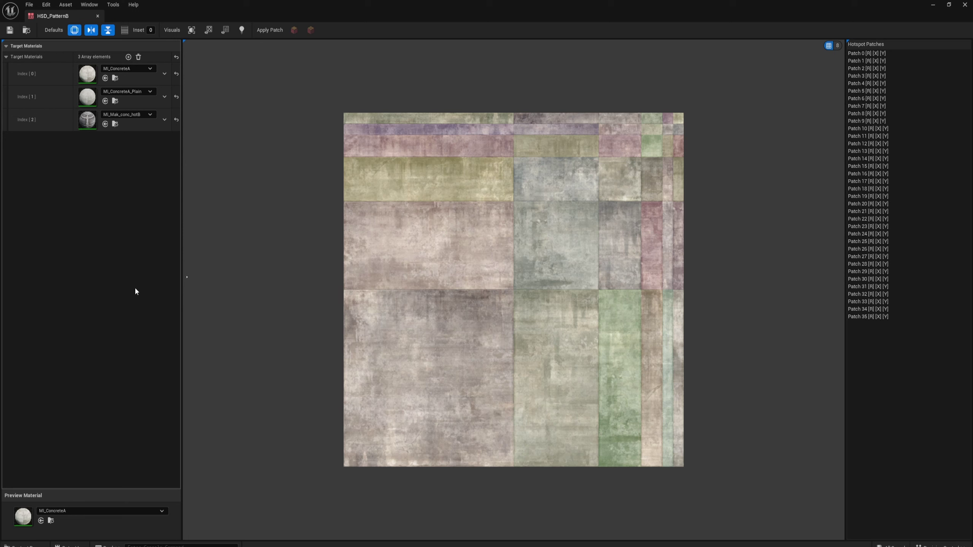
click(112, 514)
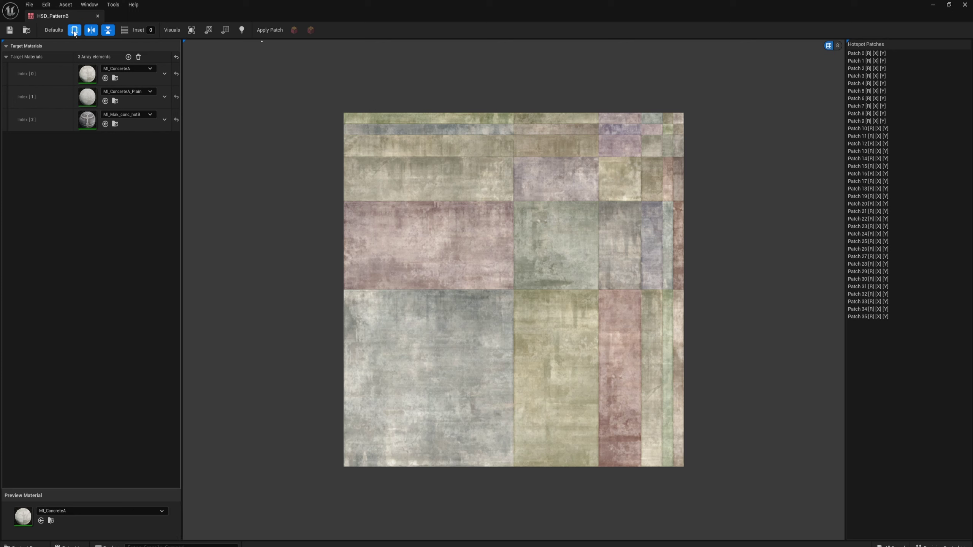
Step: Draw a trial patch beside the concrete sheet, replace it with two smaller ones, and select both
click(860, 173)
key(ctrl+a)
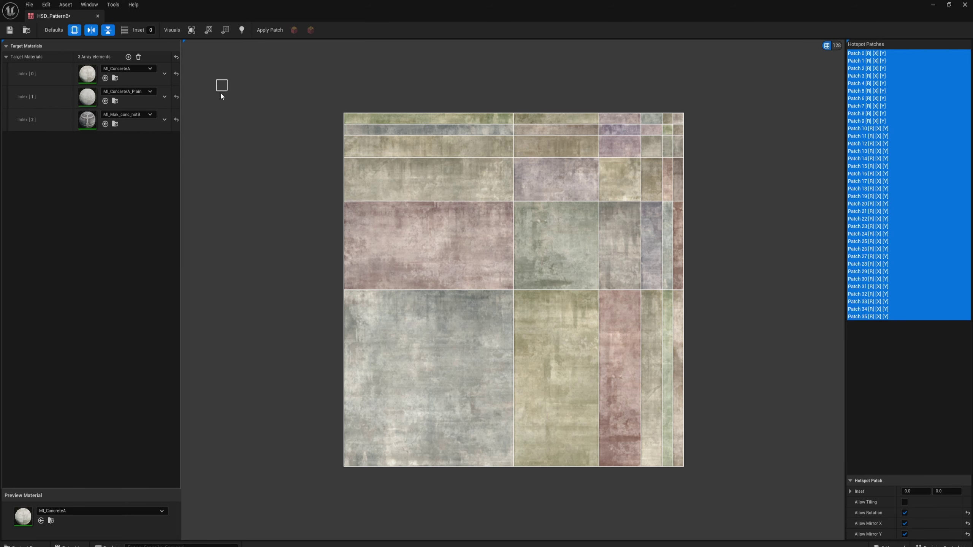
drag(205, 91, 333, 212)
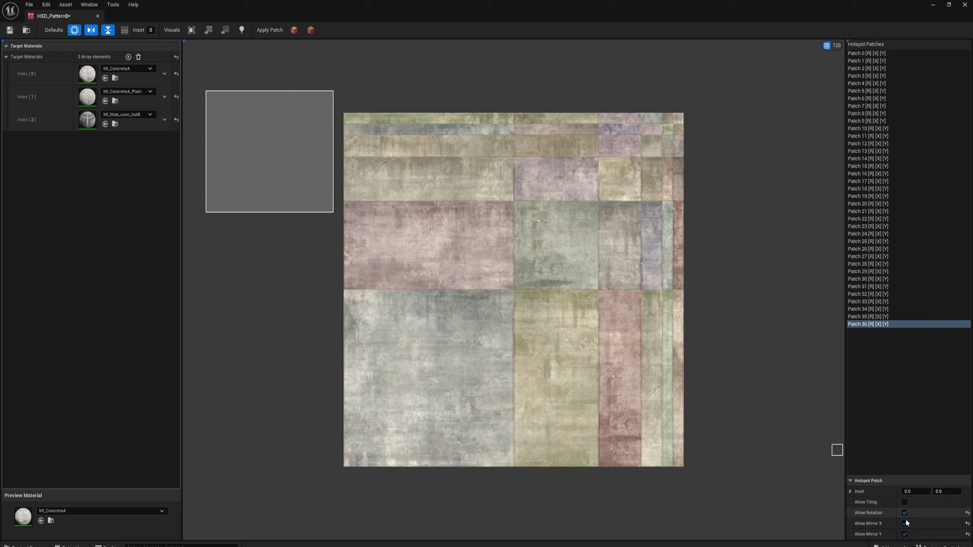
key(Delete)
drag(227, 90, 301, 146)
drag(216, 179, 301, 257)
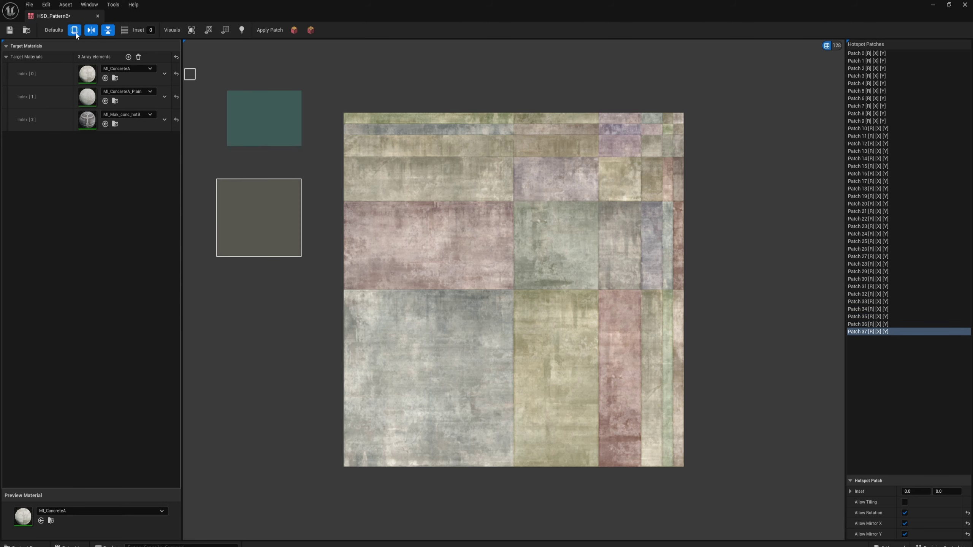
click(877, 324)
click(877, 332)
ctrl+click(877, 326)
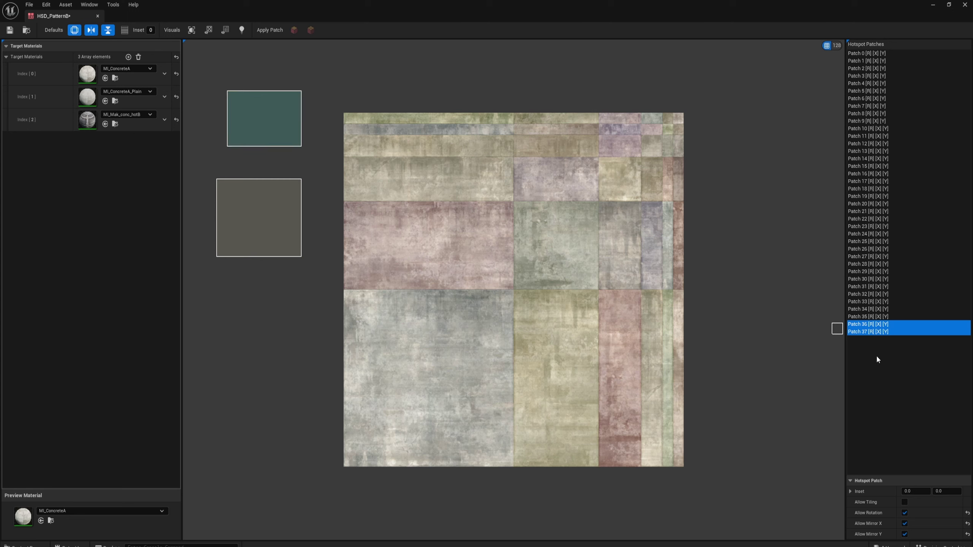
Step: Turn off Allow Rotation, Allow Mirror X and Allow Mirror Y for all HSD_PatternB patches
click(904, 513)
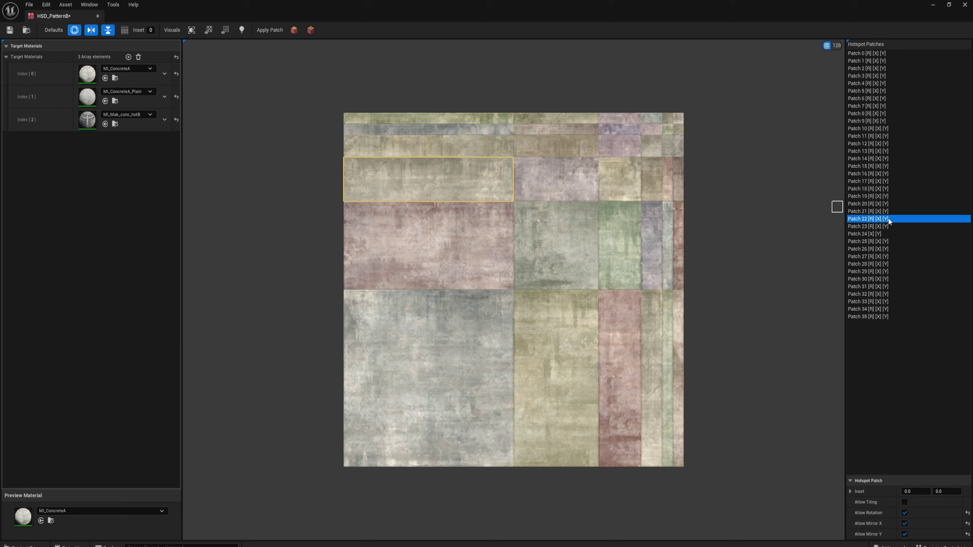
key(ctrl+a)
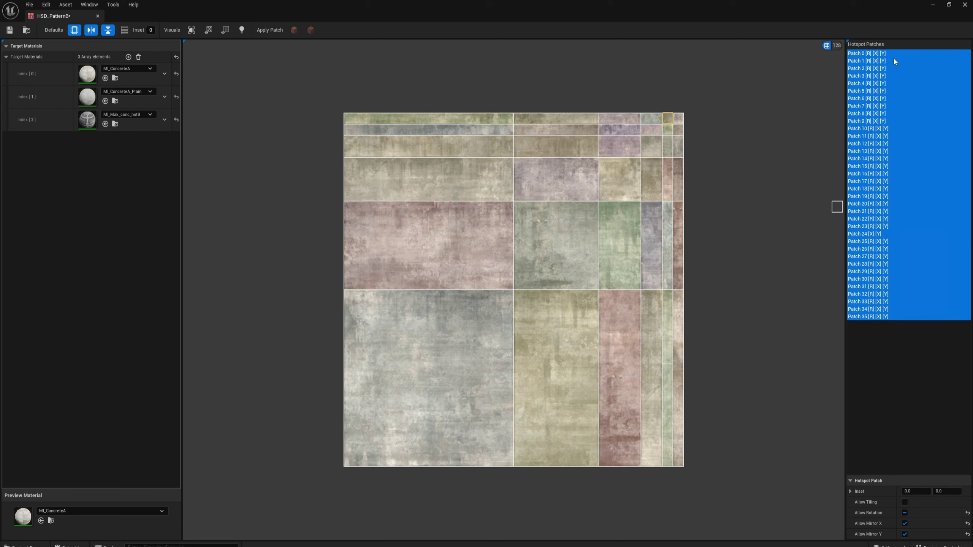
click(905, 513)
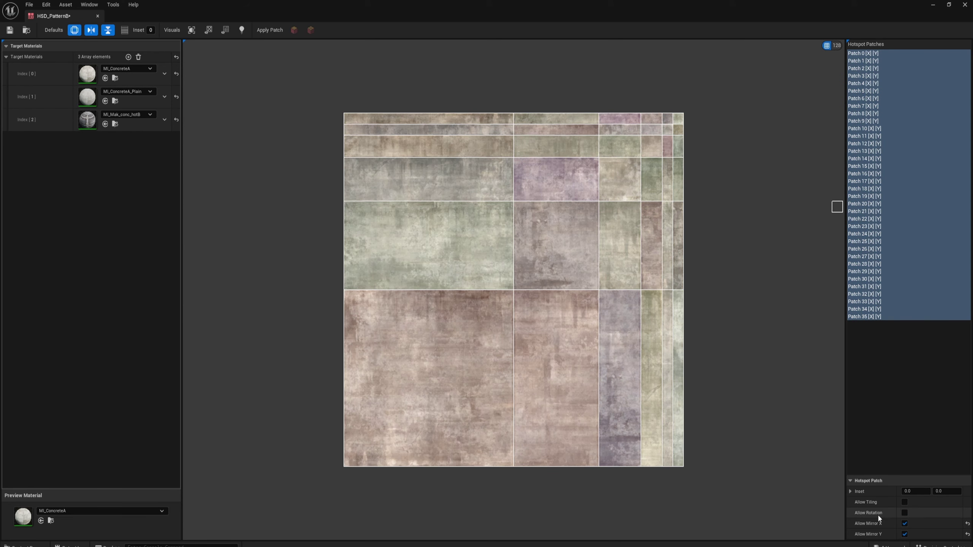
click(905, 523)
click(905, 535)
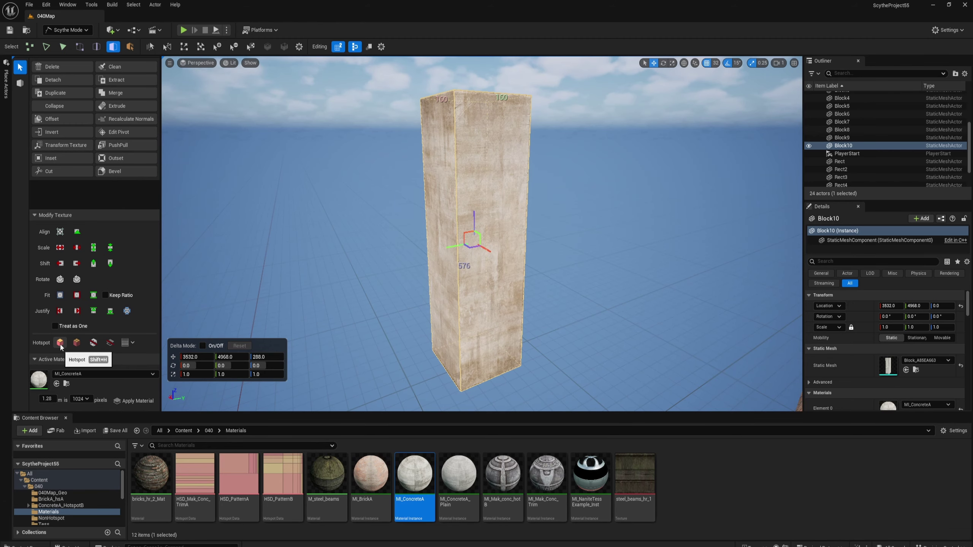
Step: Hotspot the tall block's selected faces with MI_ConcreteA and inspect the texture layout around its sides
click(60, 345)
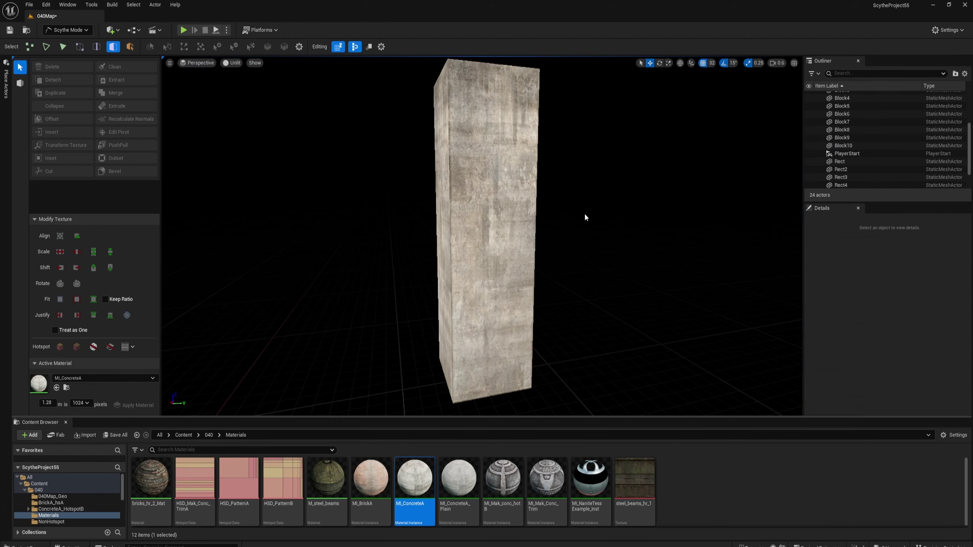
alt+drag(481, 235, 581, 216)
Step: Reopen HSD_PatternB, enable Allow Rotation for all patches and save the asset
double_click(282, 479)
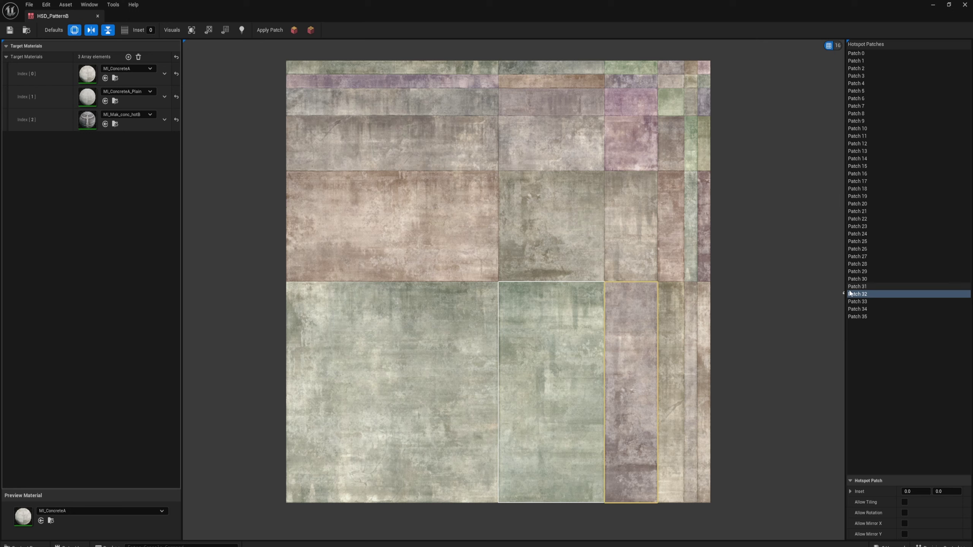
click(861, 271)
key(ctrl+a)
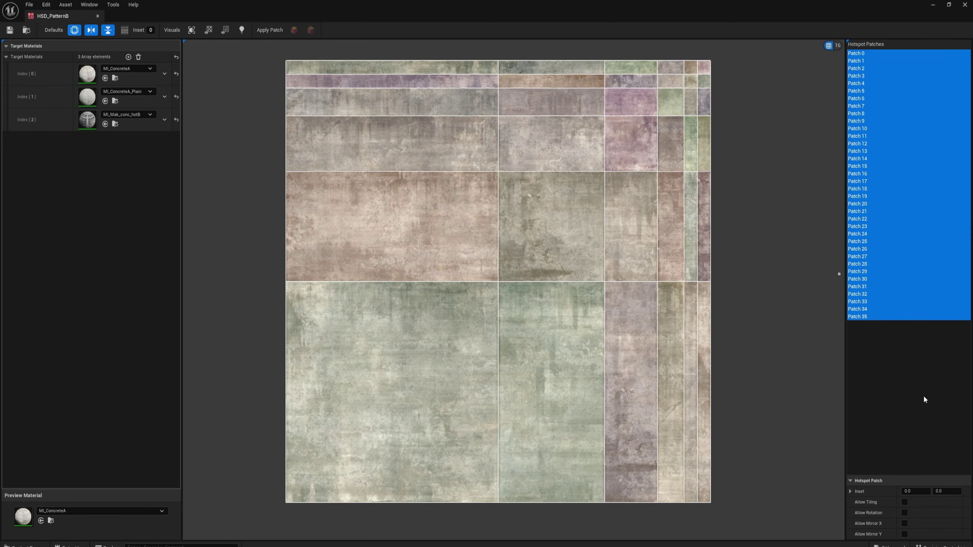
click(904, 512)
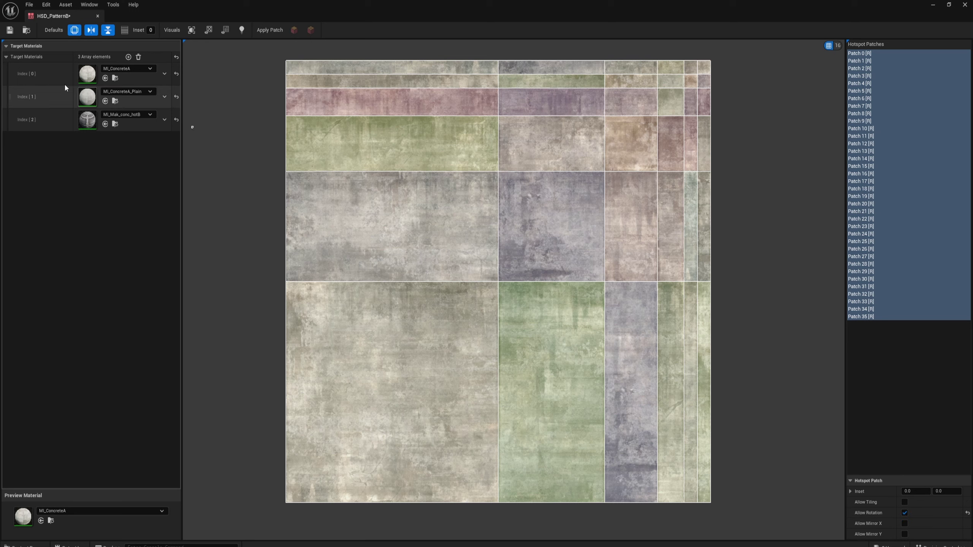
click(8, 30)
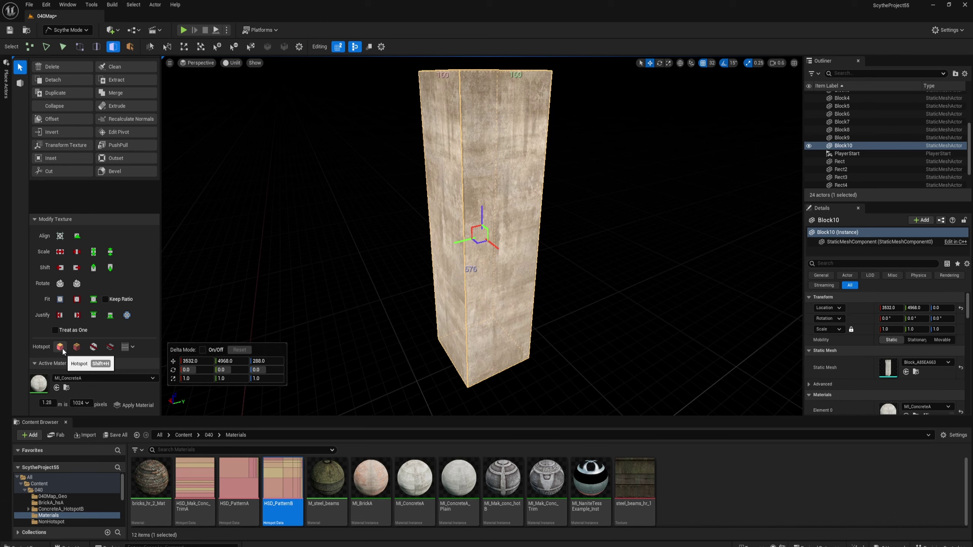
Step: Hotspot all faces of the tall block repeatedly to cycle through the rotated patch variations, and inspect its sides
click(63, 349)
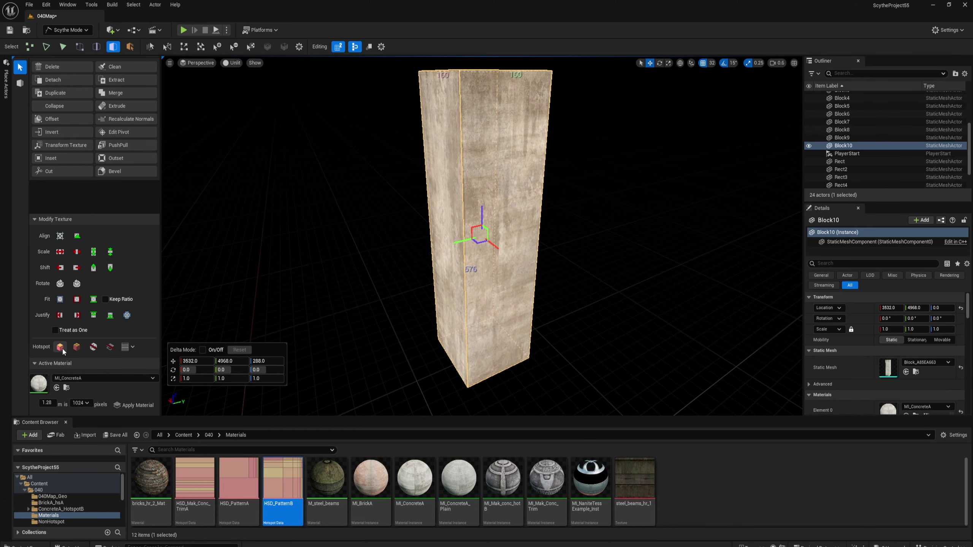
click(62, 349)
click(62, 349)
click(62, 348)
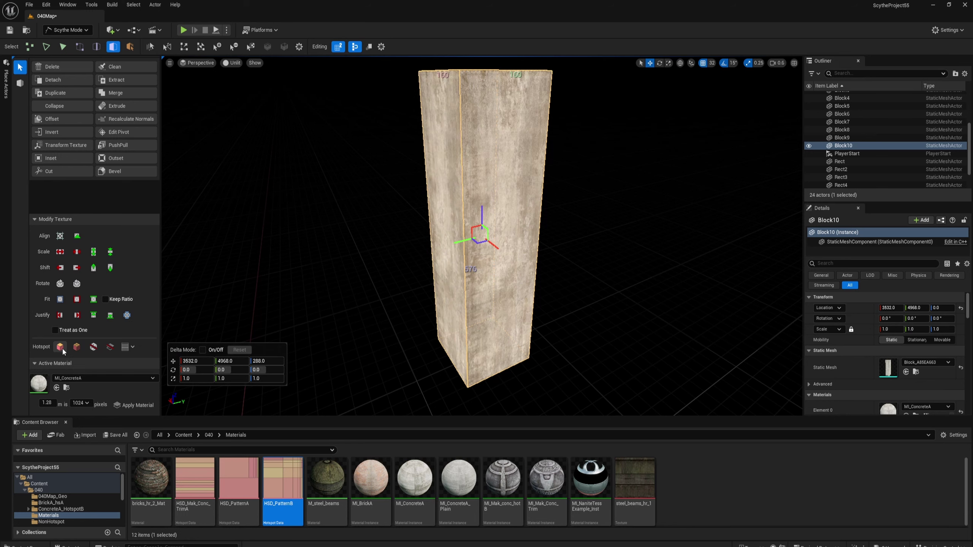
click(62, 348)
click(62, 348)
click(62, 348)
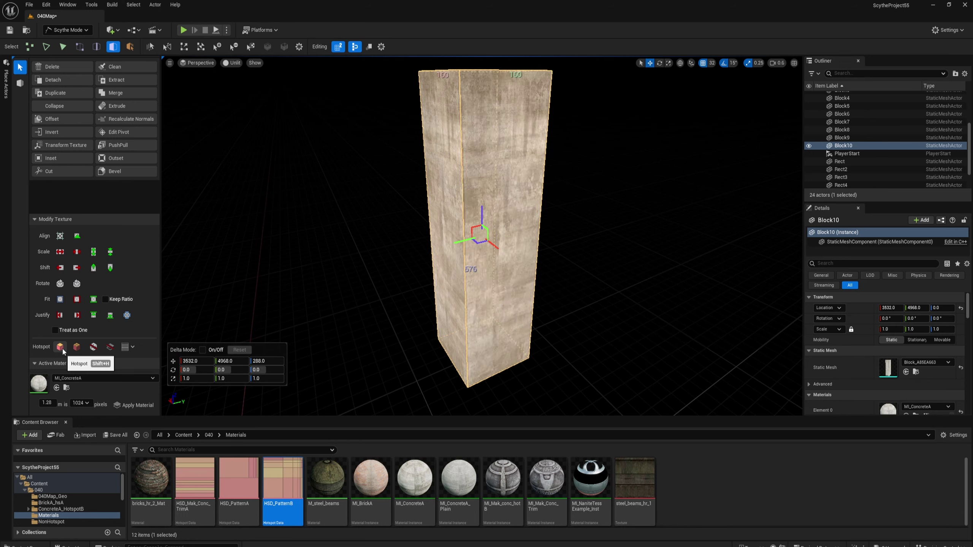
click(62, 349)
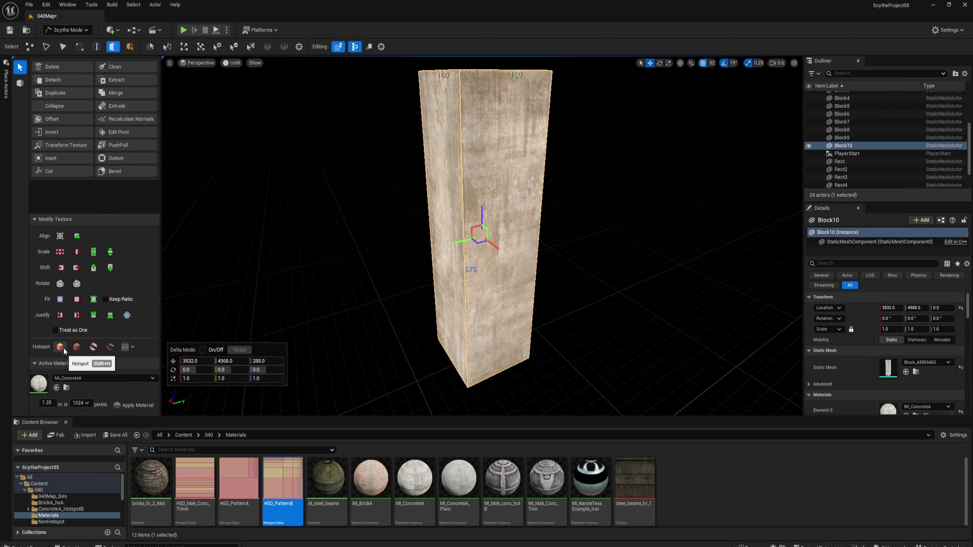
click(63, 349)
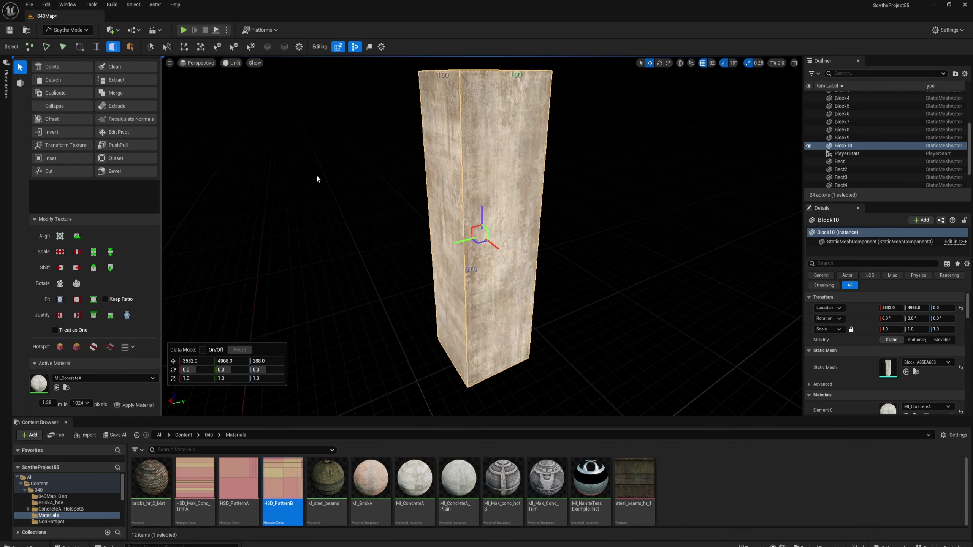
click(361, 166)
right_drag(360, 166, 547, 230)
key(d)
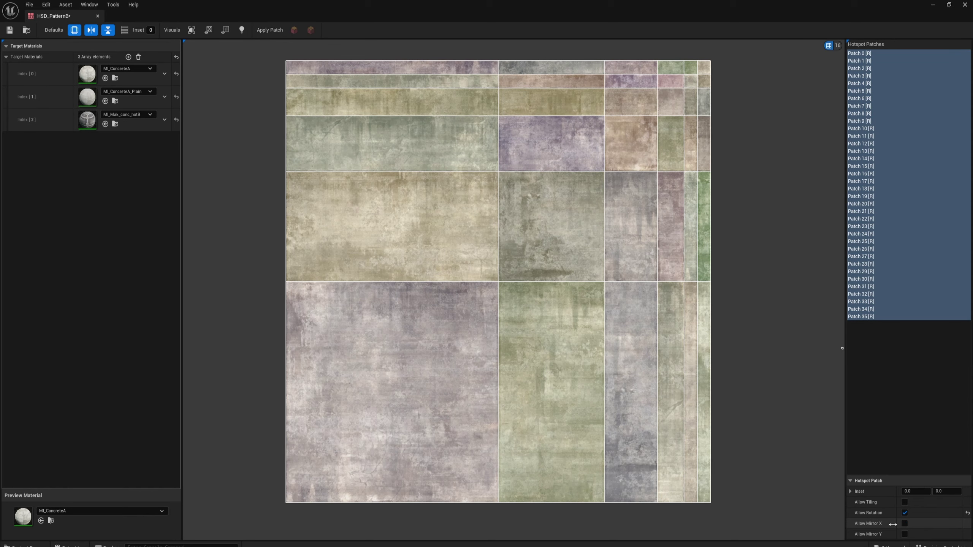
Step: Enable Allow Mirror X for all HSD_PatternB patches and save the asset
click(904, 521)
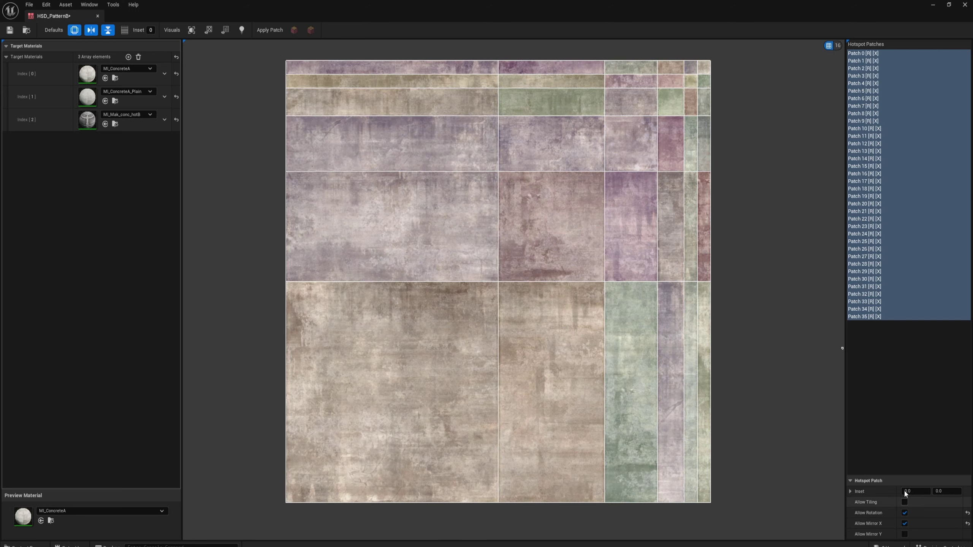
click(9, 31)
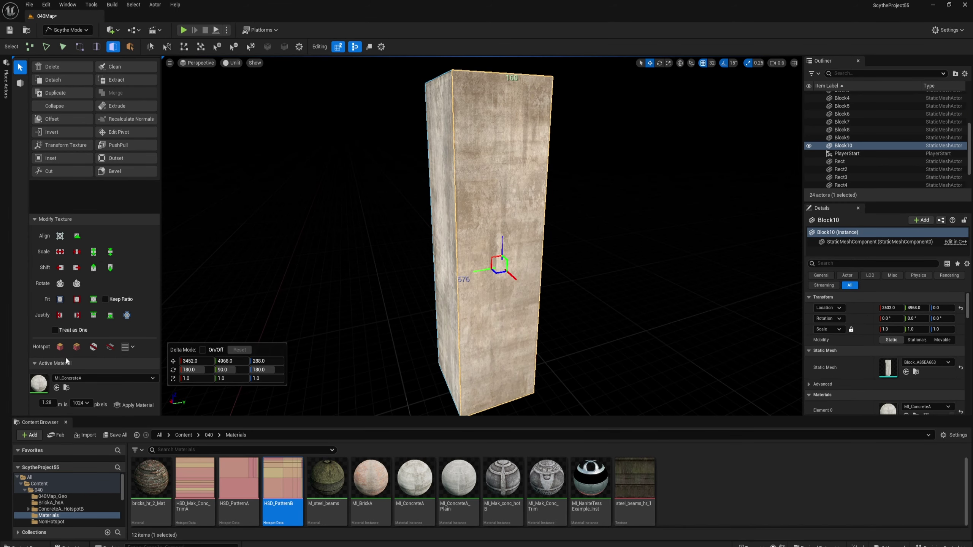
Step: Hotspot the selected side face of the tall block repeatedly to cycle through horizontally mirrored patch variations
click(60, 347)
key(alt+h)
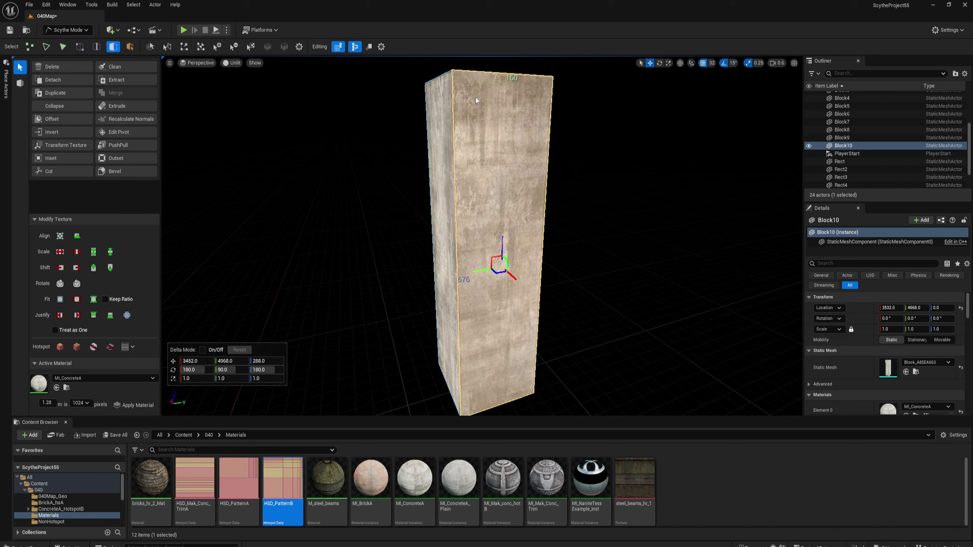
key(alt+h)
key(alt+h)
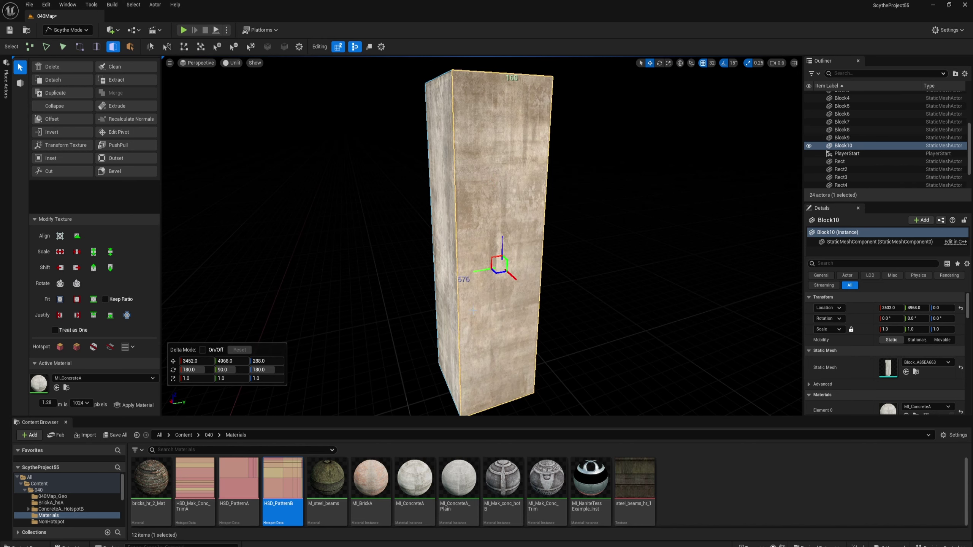
key(alt+h)
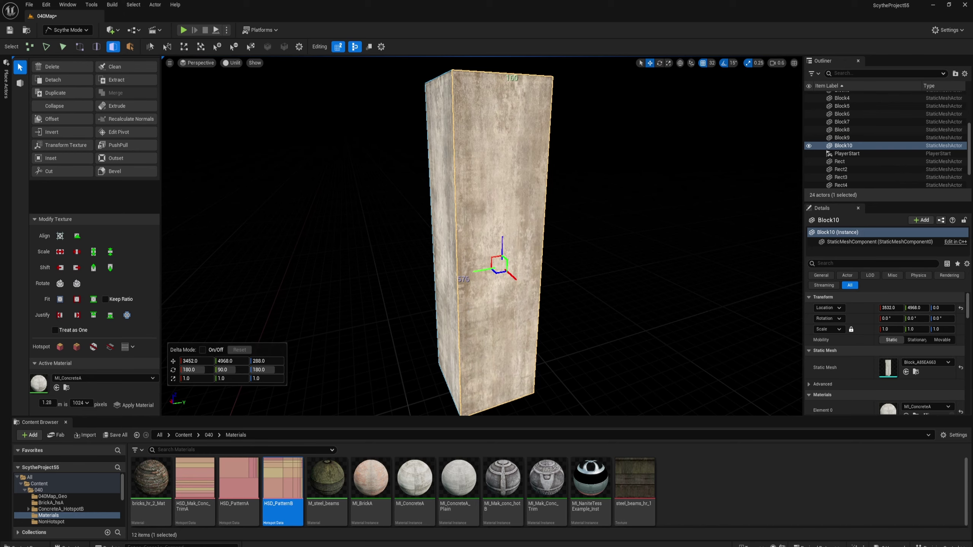
Step: Enable Allow Mirror Y for all HSD_PatternB patches and save the asset
drag(971, 113, 613, 1)
click(904, 533)
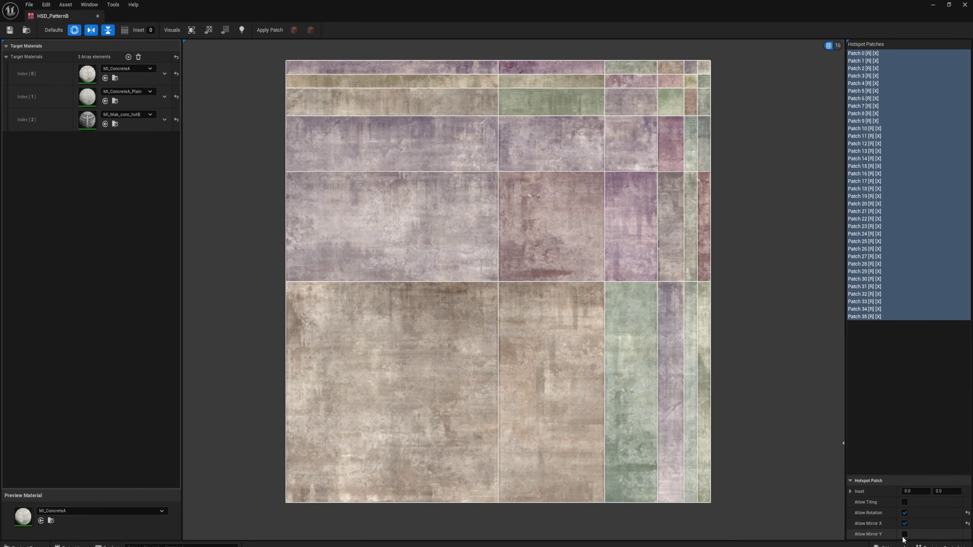
click(10, 30)
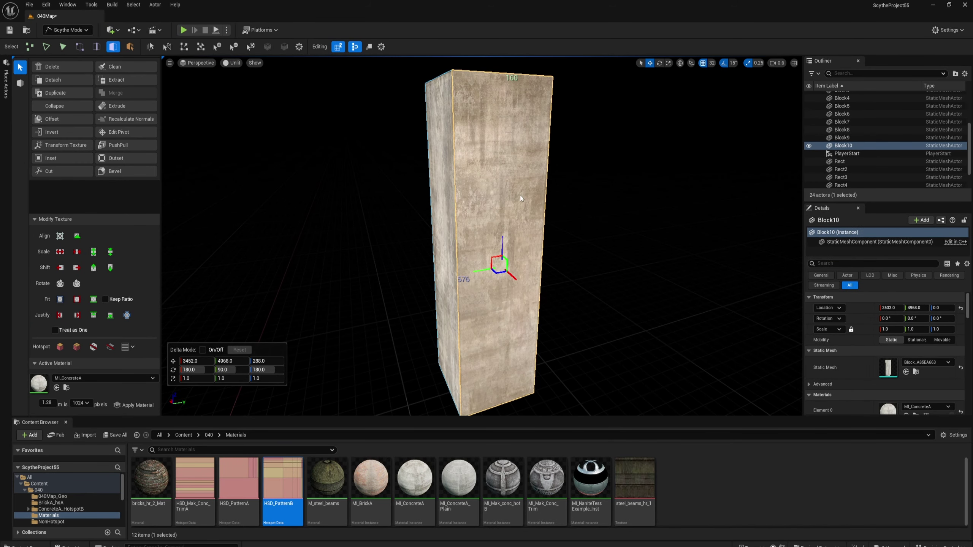
Step: Select all faces of the tall block, hotspot them with rotation and both mirrors allowed, and inspect the corner seam
click(468, 196)
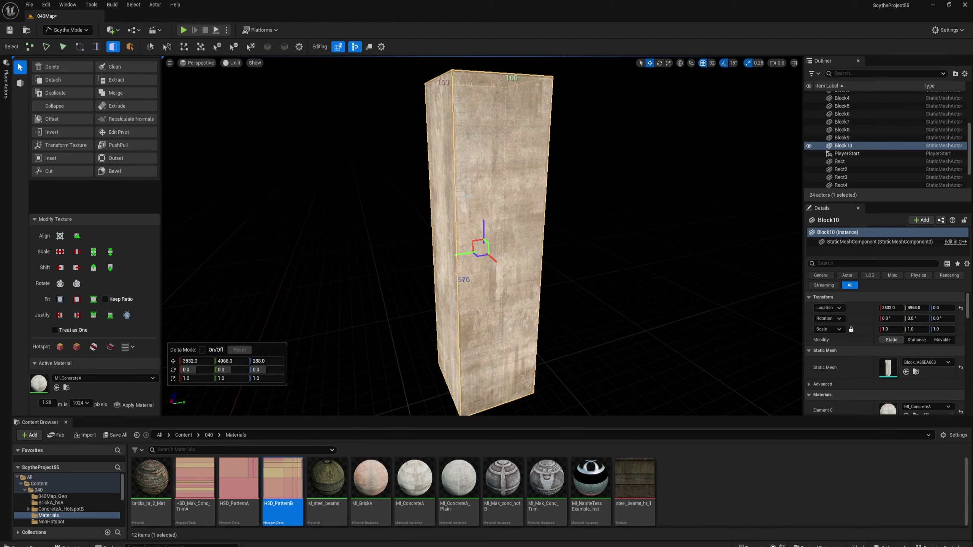
alt+drag(468, 196, 468, 196)
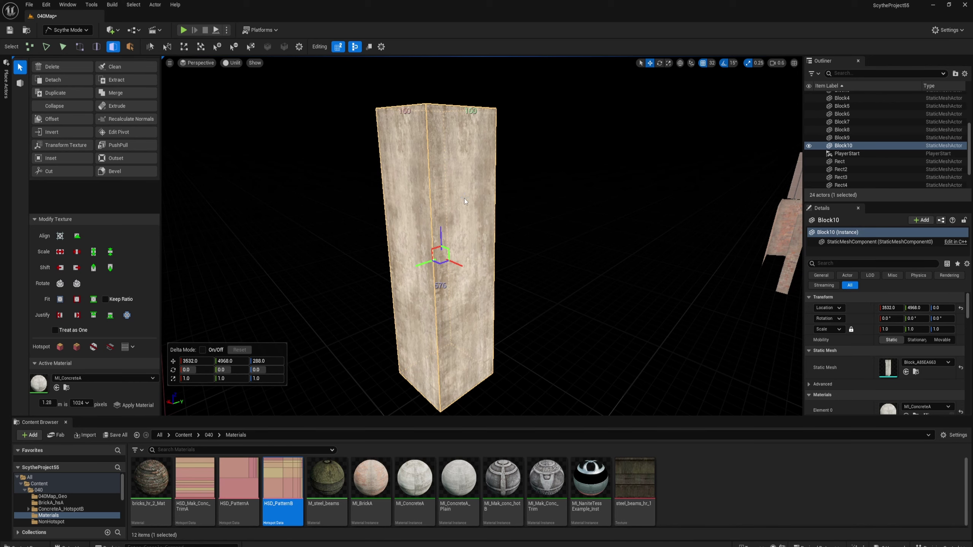
drag(464, 201, 441, 164)
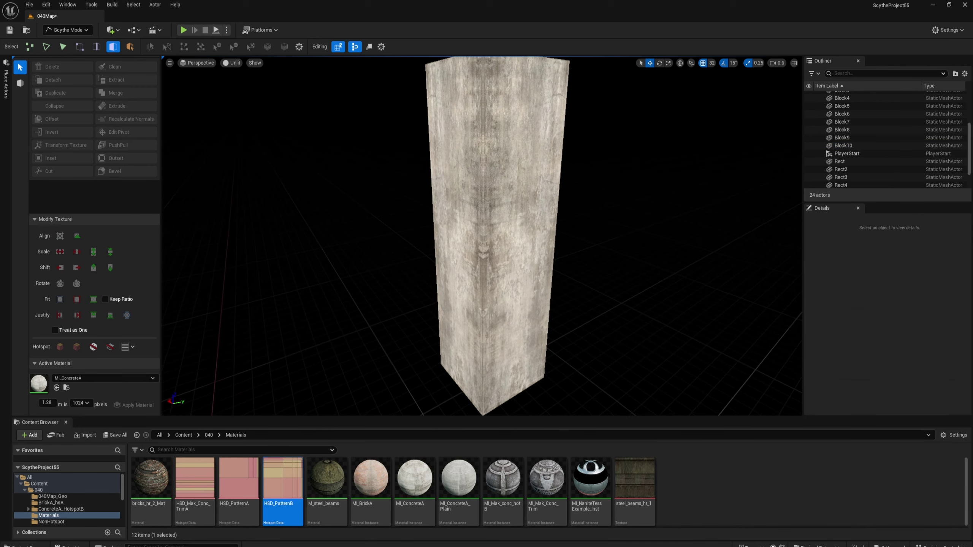
right_drag(465, 201, 479, 207)
Step: Select a single side face of the tall block and hotspot it again for a different patch orientation
click(475, 207)
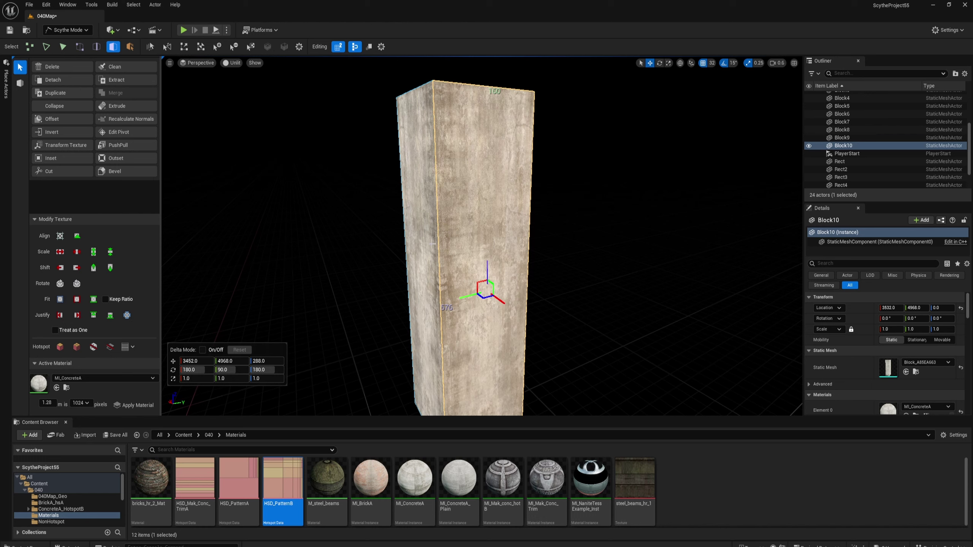
click(473, 227)
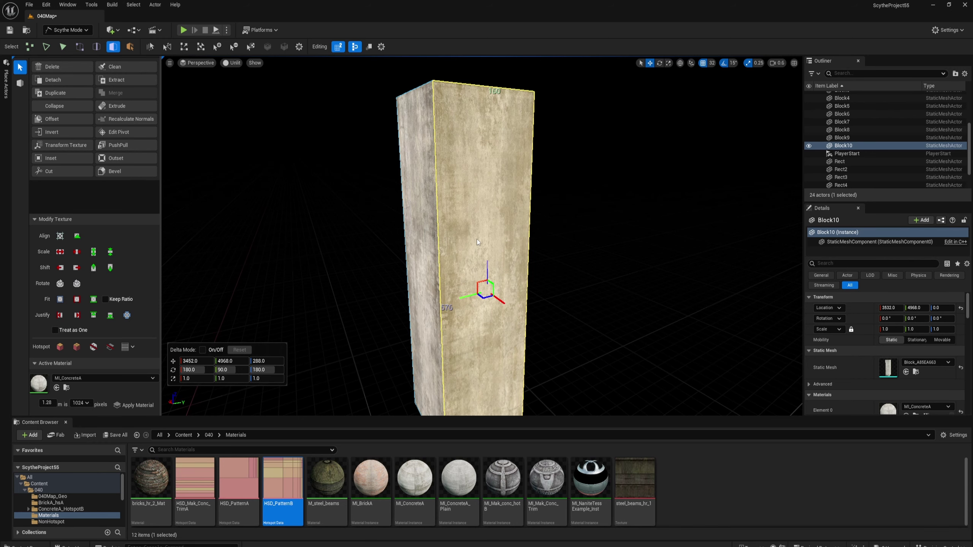
right_drag(483, 241, 480, 264)
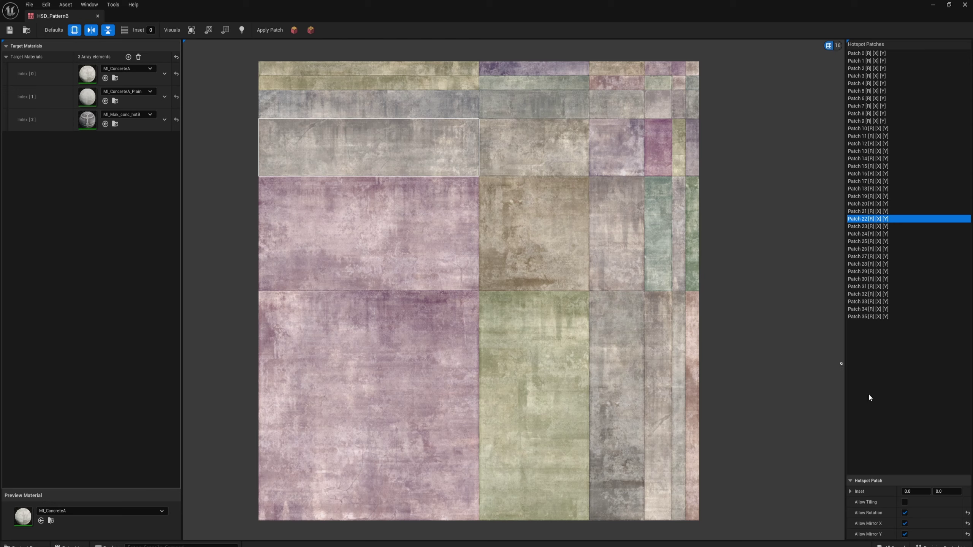
Step: Examine Patch 22 of HSD_PatternB up close, checking the direction of the stains and cracks in the concrete
scroll(273, 94, up, 5)
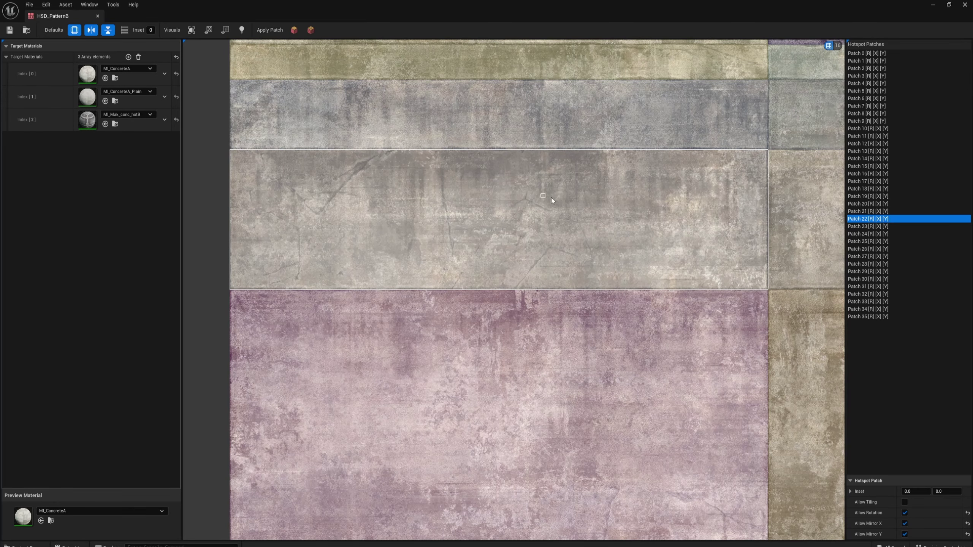
scroll(568, 170, down, 5)
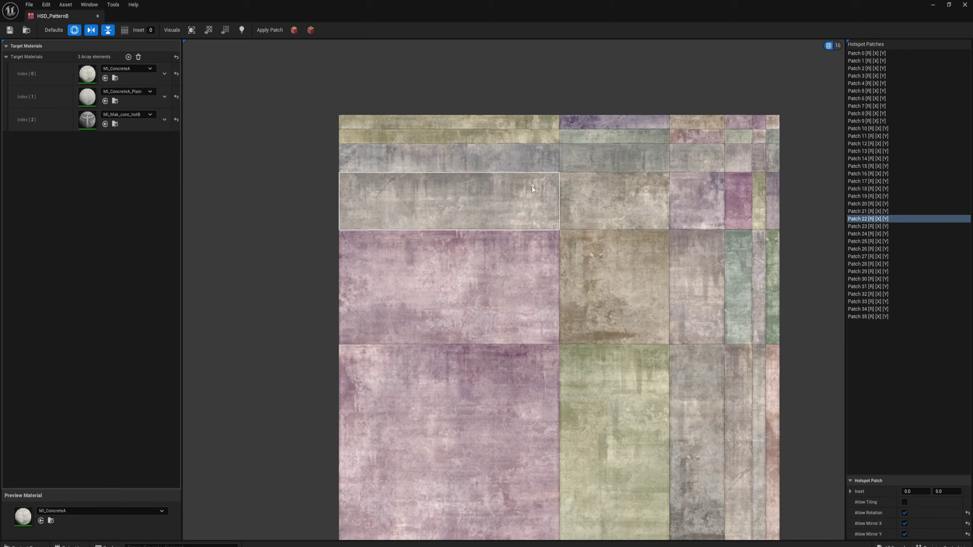
scroll(558, 201, up, 3)
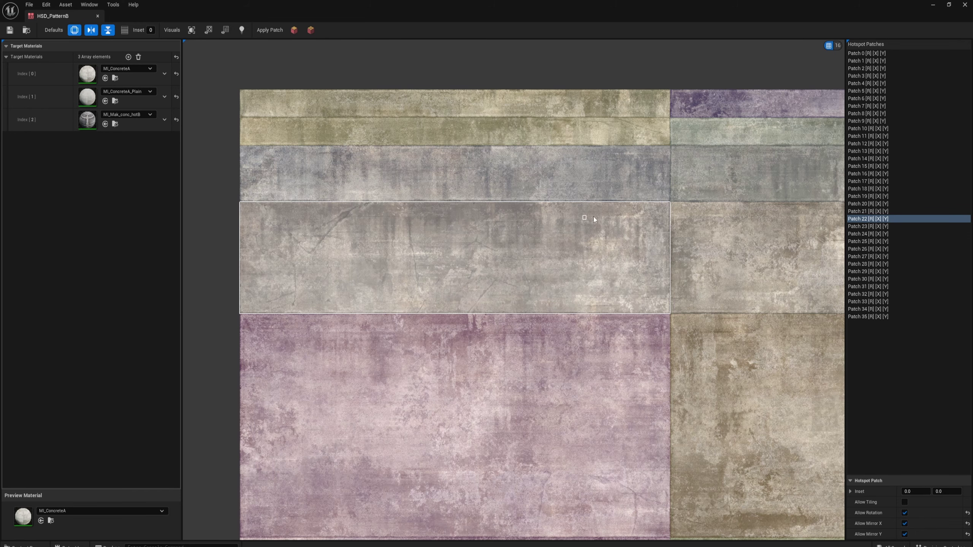
Step: Select all HSD_PatternB patches and switch the preview material to MI_Mak_conc_hotB
scroll(613, 225, down, 4)
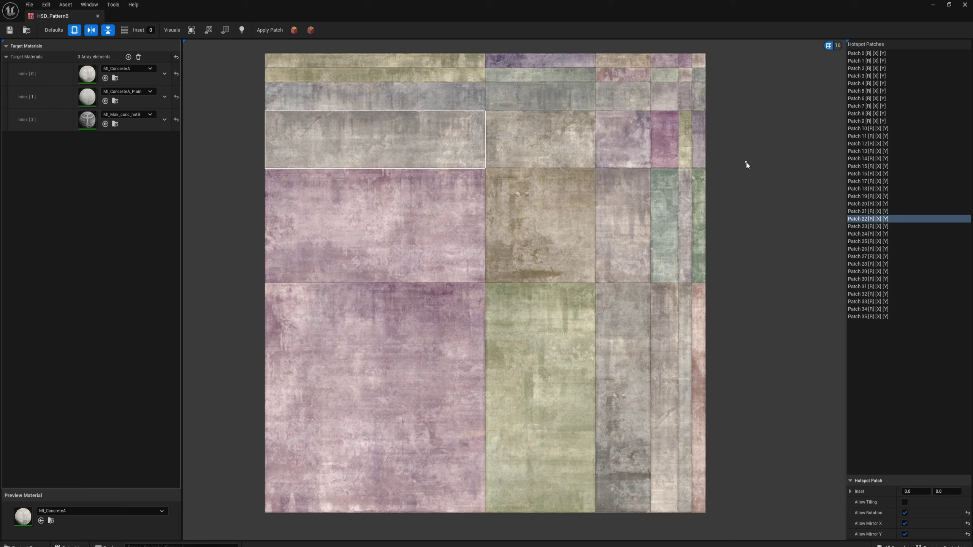
click(868, 144)
key(ctrl+a)
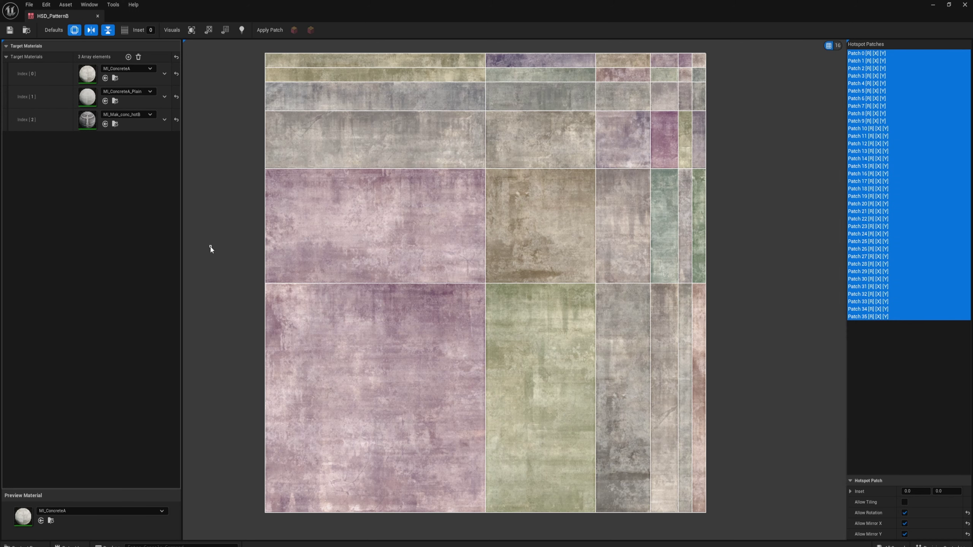
click(123, 259)
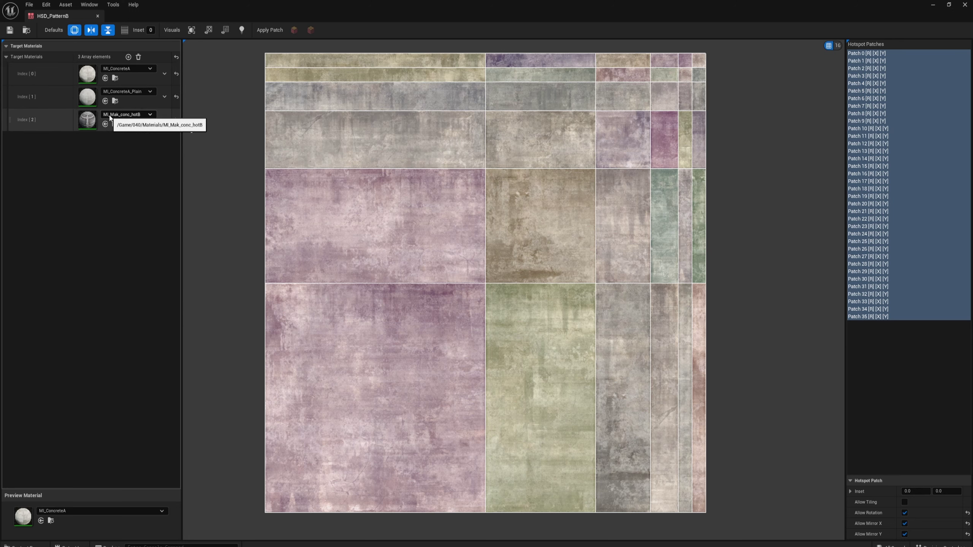
click(99, 510)
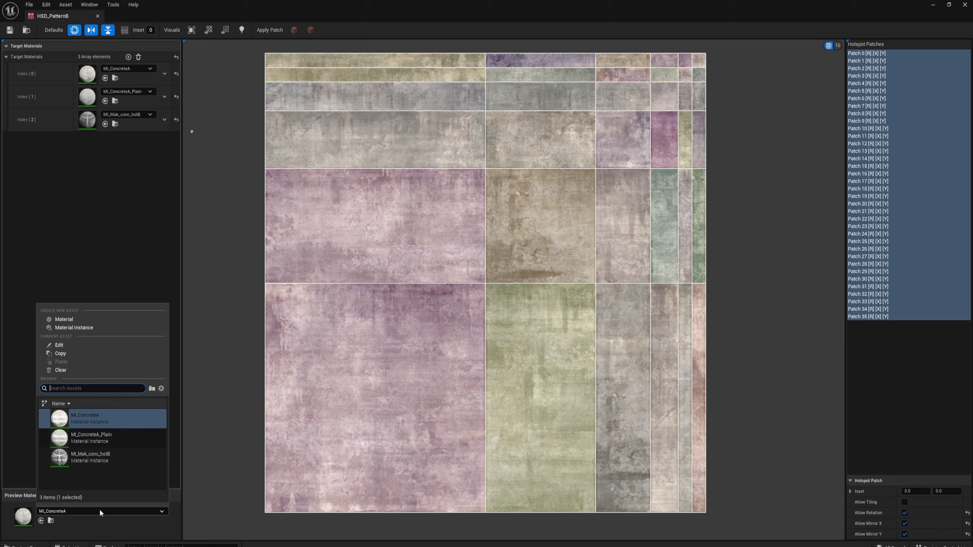
click(88, 461)
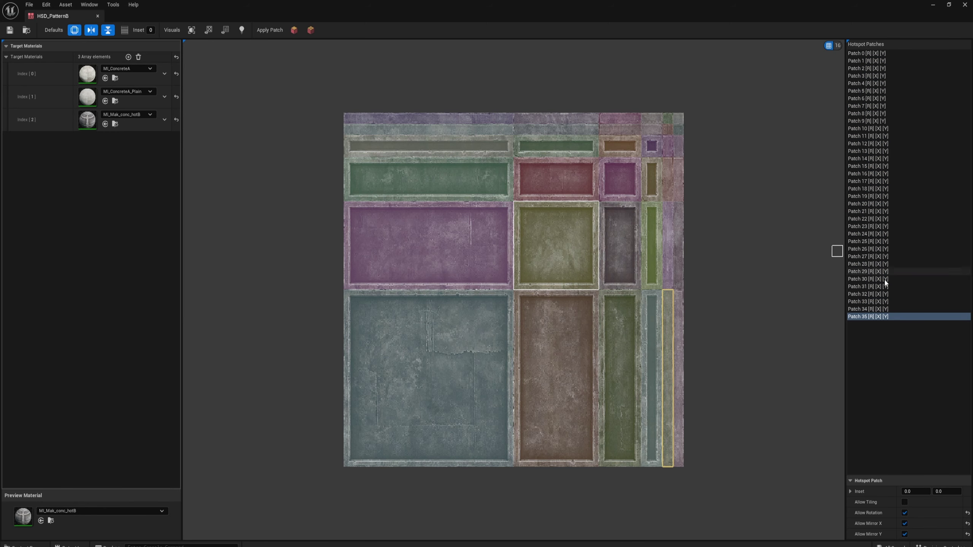
Step: Hide the coloured patch overlay and examine the panels and borders of the MI_Mak_conc_hotB texture up close
click(225, 31)
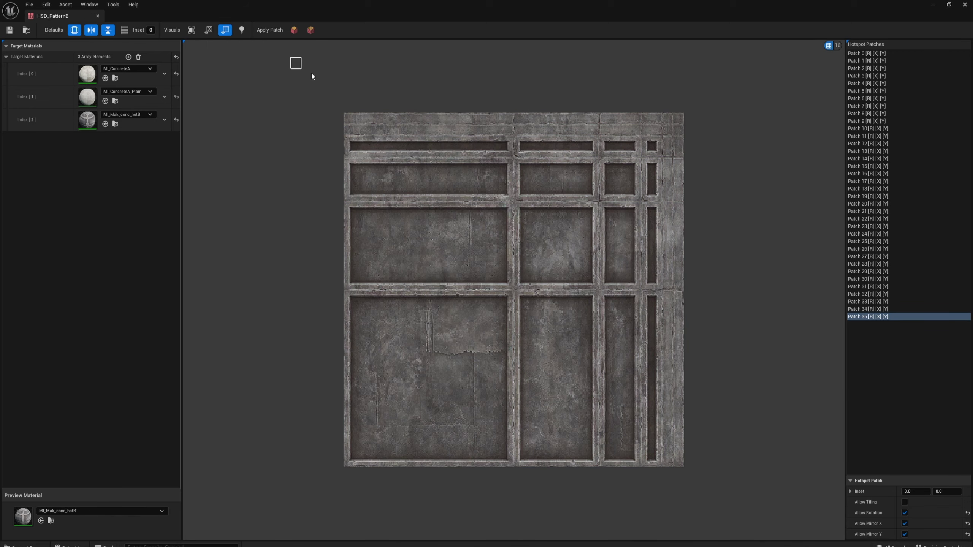
scroll(528, 268, up, 2)
scroll(528, 268, up, 1)
middle_drag(294, 228, 370, 156)
scroll(369, 157, down, 1)
middle_drag(478, 259, 549, 467)
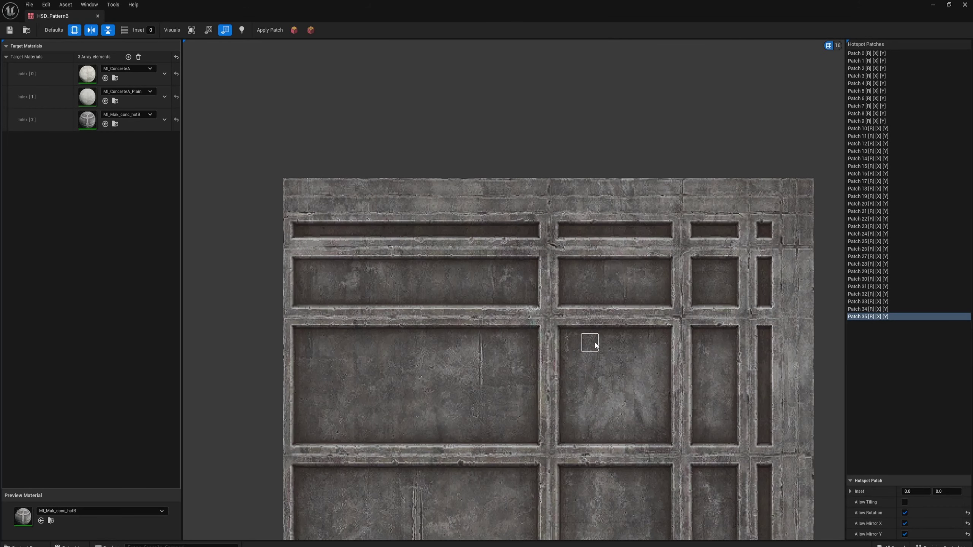
middle_drag(588, 342, 534, 145)
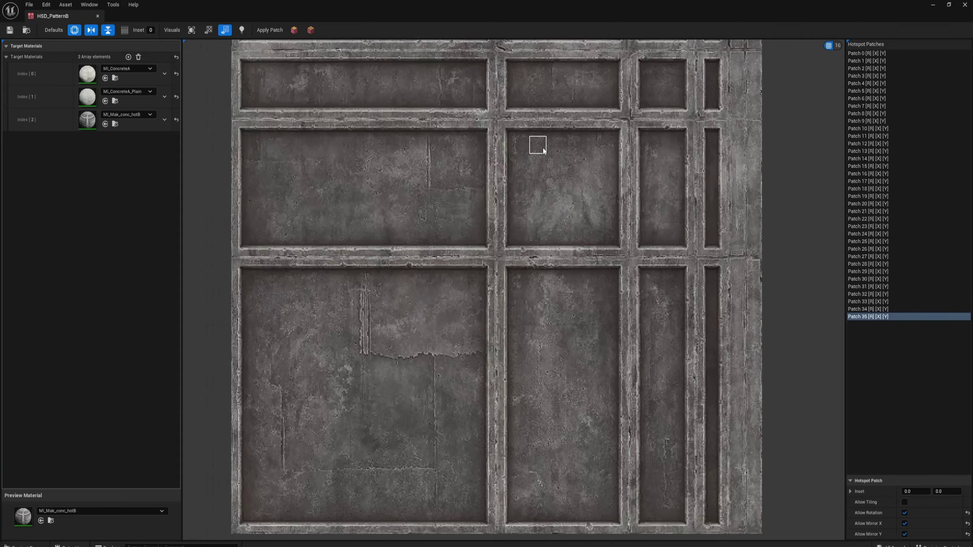
scroll(437, 261, down, 1)
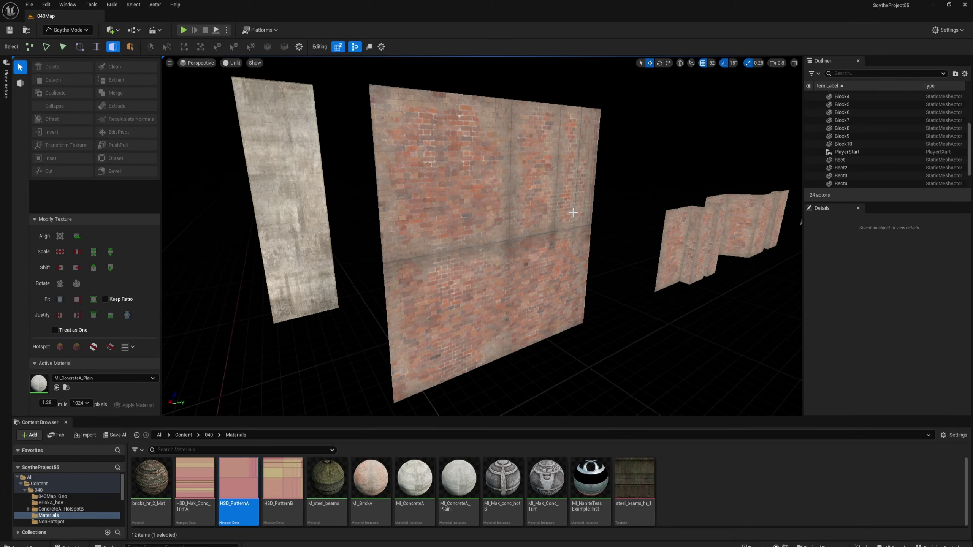
Step: Select all faces of the zigzag brick wall, hotspot them with MI_BrickA's patches, and inspect the brickwork around the corners
right_drag(459, 198, 475, 173)
key(w)
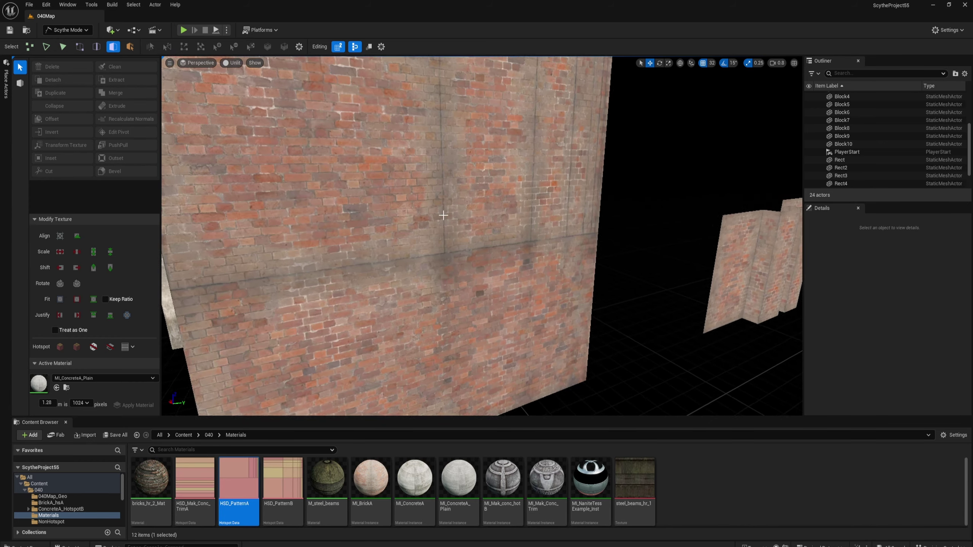
click(441, 213)
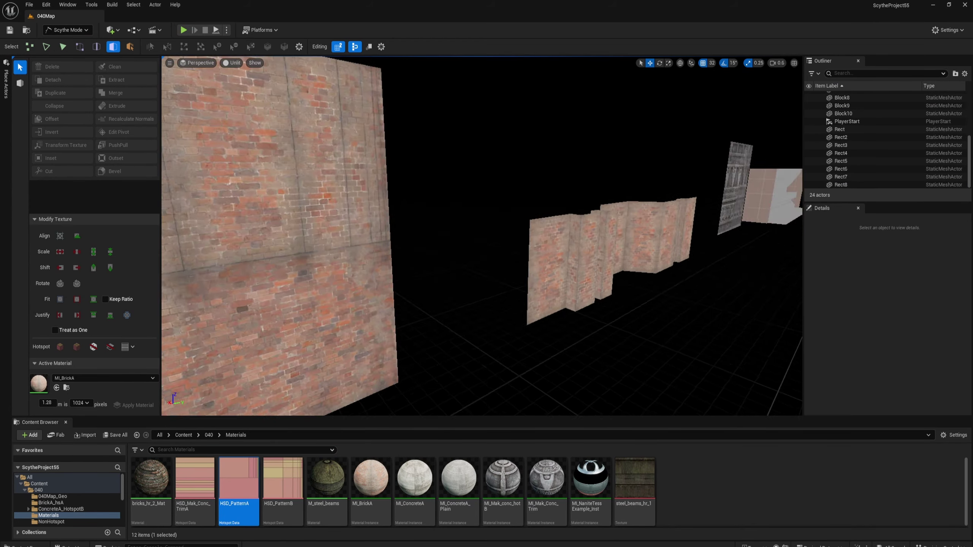
key(w)
right_drag(436, 238, 481, 236)
click(435, 239)
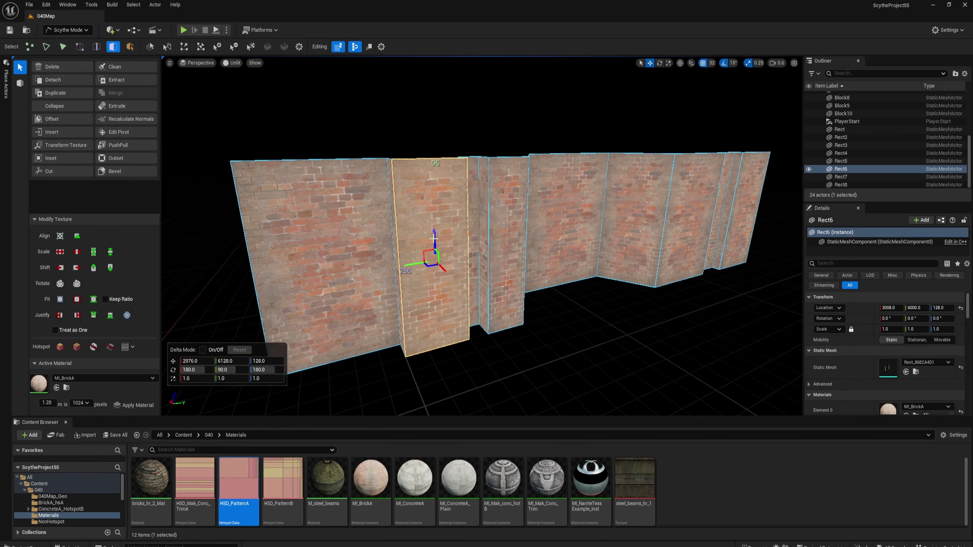
double_click(422, 200)
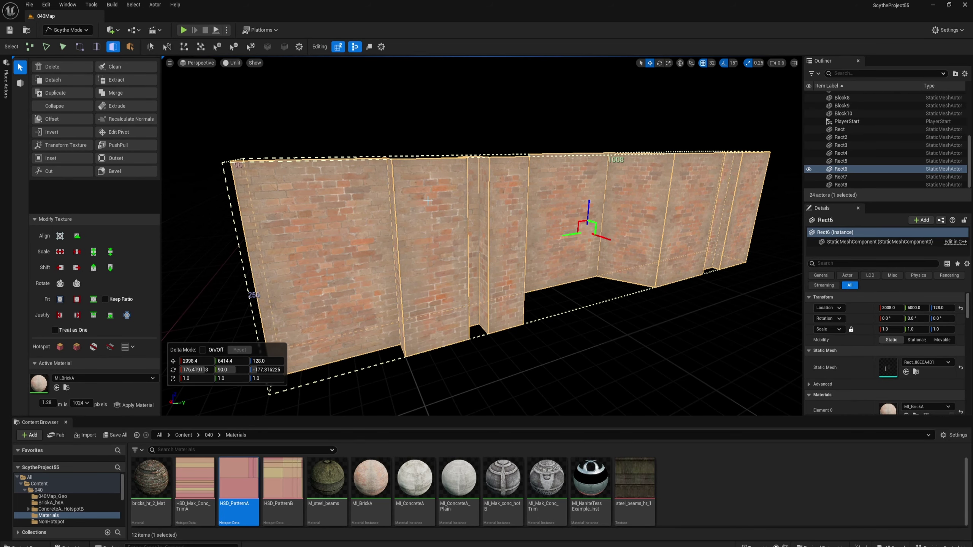
key(alt+h)
key(Escape)
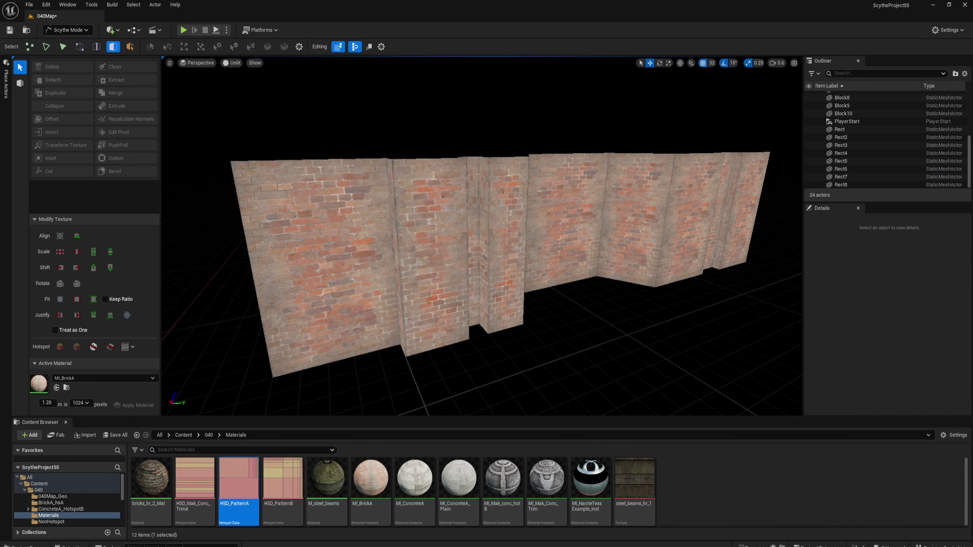
key(w)
right_drag(427, 202, 481, 197)
key(s)
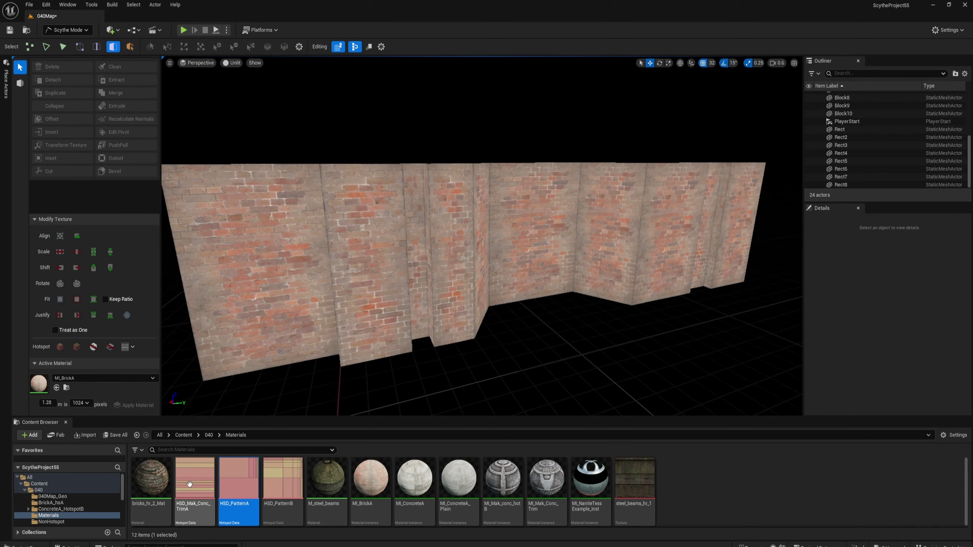
Step: Enable Allow Rotation for all patches of HSD_PatternA, save the asset, and inspect the brick direction on the zigzag wall
double_click(241, 474)
click(859, 91)
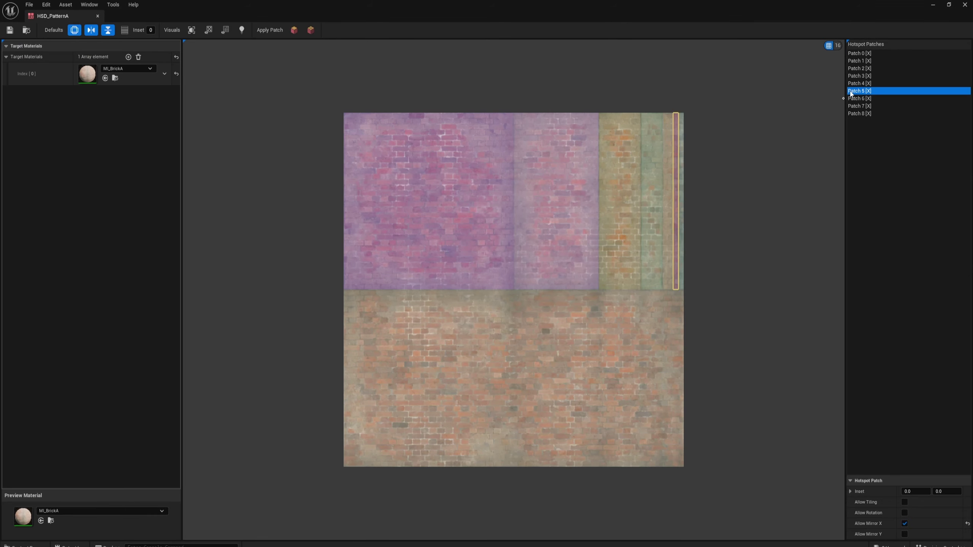
key(ctrl+a)
click(905, 523)
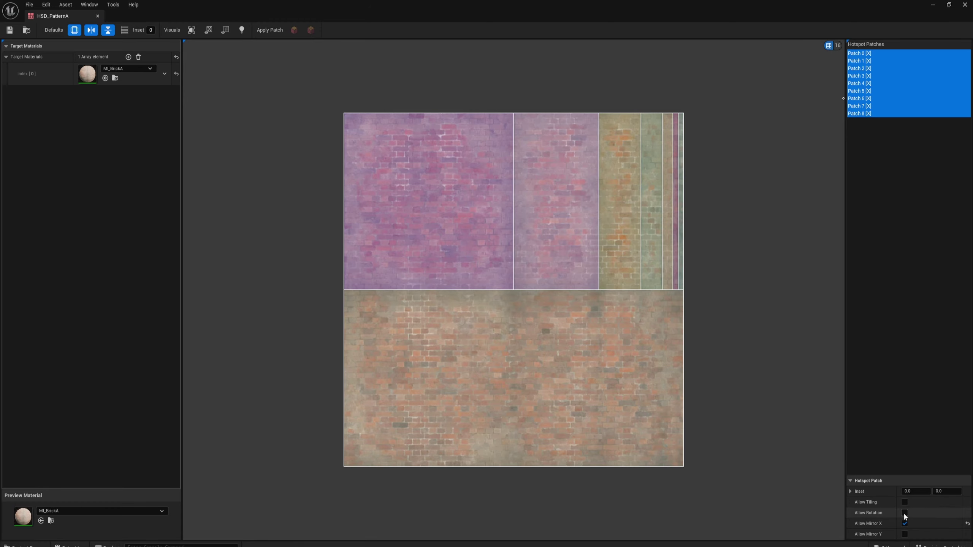
click(905, 513)
click(15, 33)
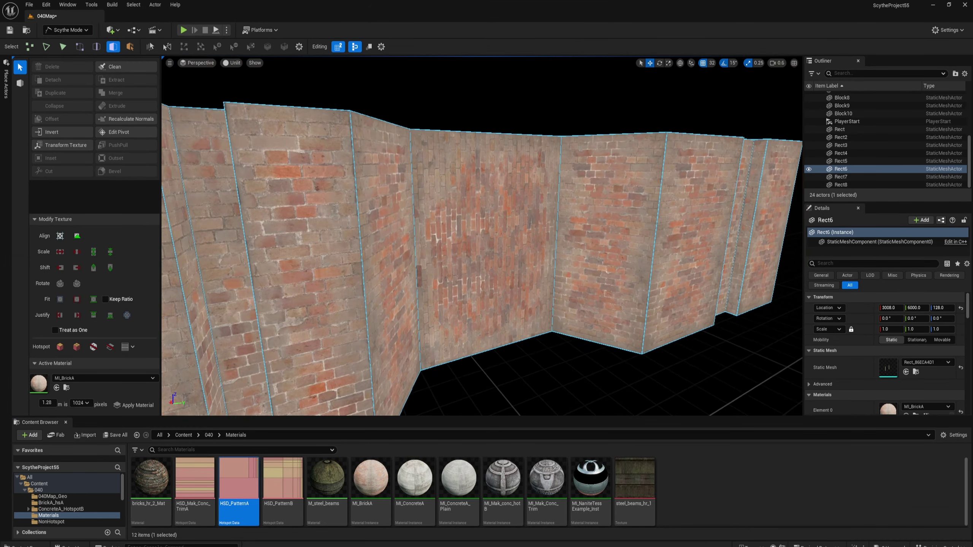
right_drag(437, 264, 437, 263)
key(w)
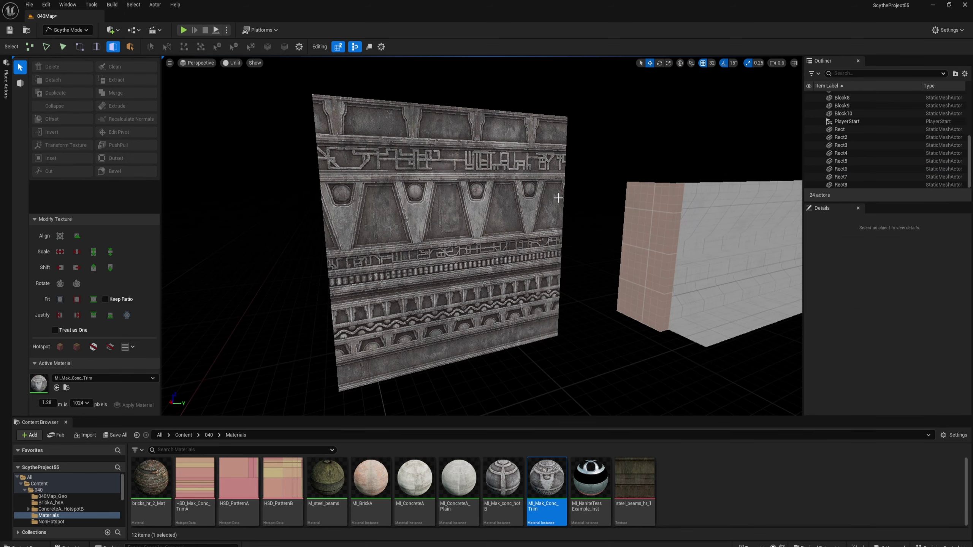
Step: Bring up HSD_Mak_Conc_TrimA and view its ornamental trim strips without the coloured patch overlay
drag(972, 69, 431, 2)
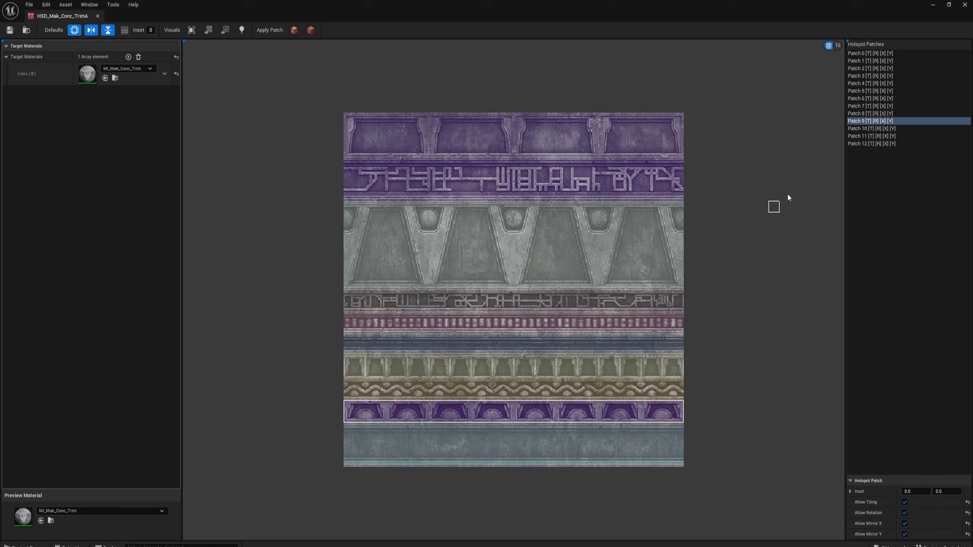
right_drag(415, 90, 400, 88)
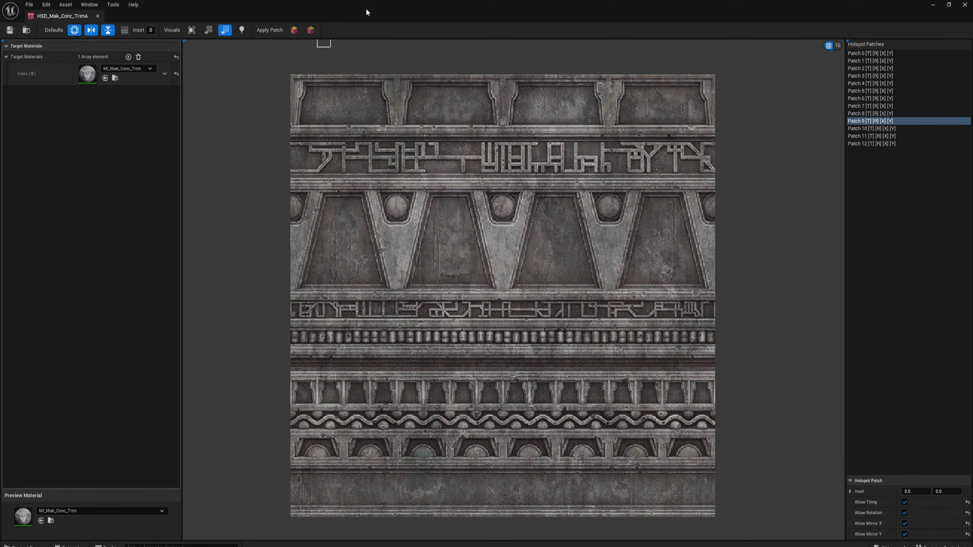
click(304, 85)
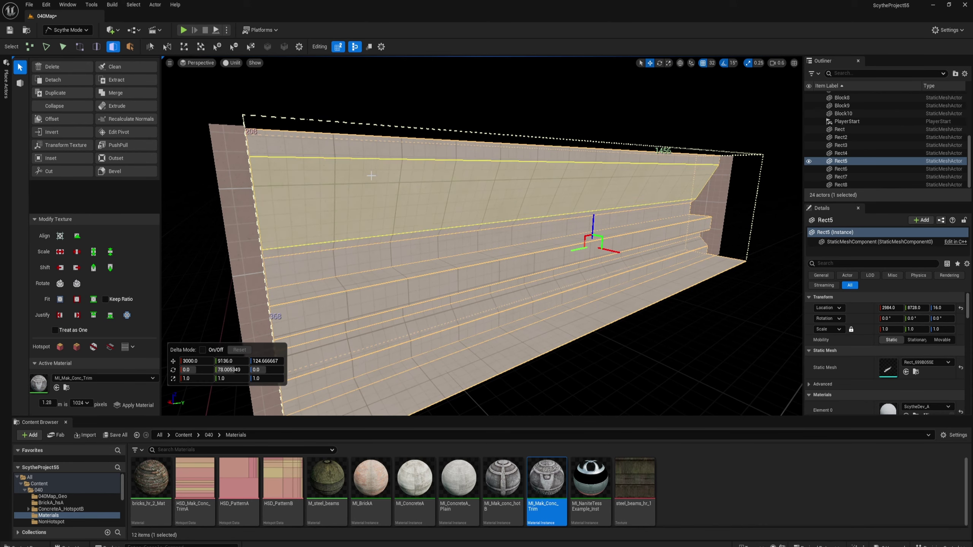
Step: Set the texture scale to 128 pixels, apply MI_Mak_Conc_Trim to the stepped wall's faces, and inspect the trim along it
click(80, 403)
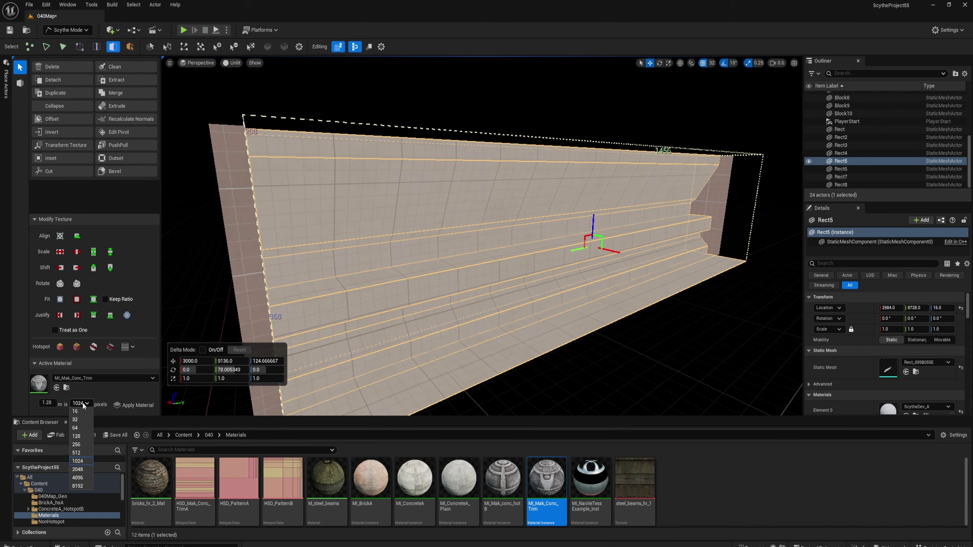
click(78, 439)
click(134, 405)
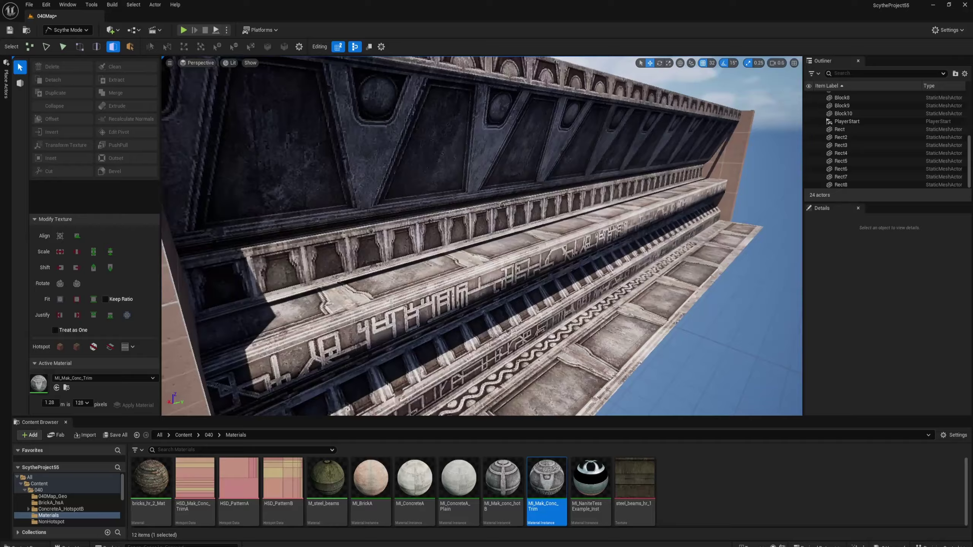
right_drag(465, 200, 465, 199)
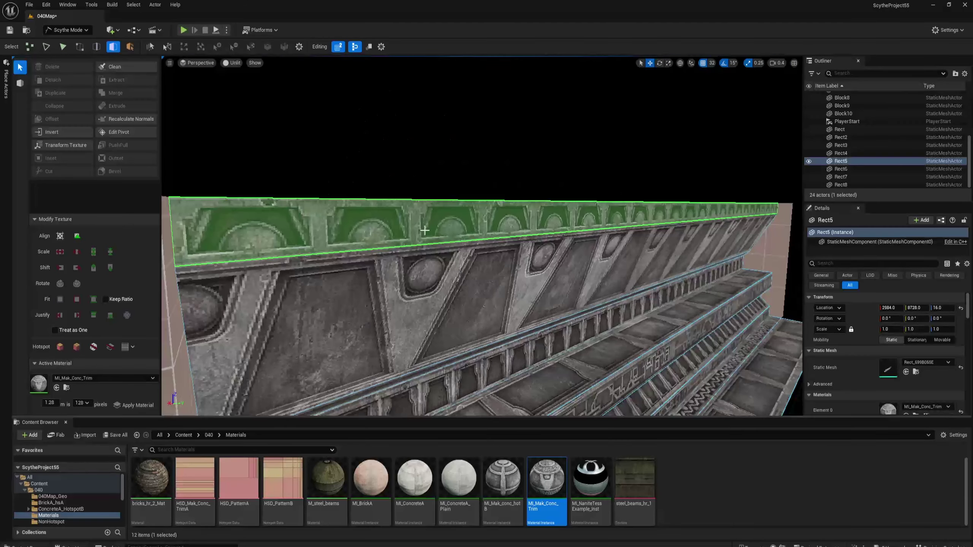
right_drag(425, 230, 416, 275)
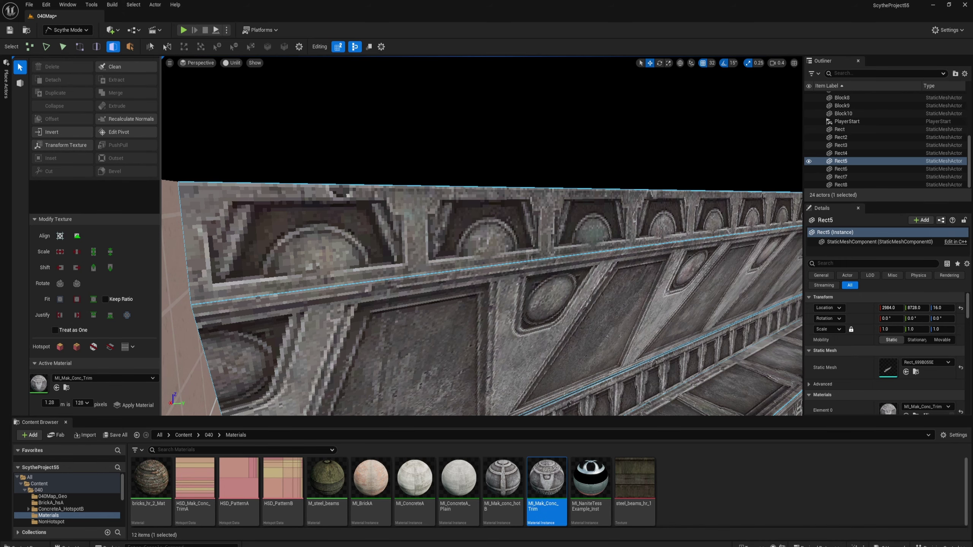
key(w)
right_drag(482, 236, 444, 239)
scroll(482, 236, down, 3)
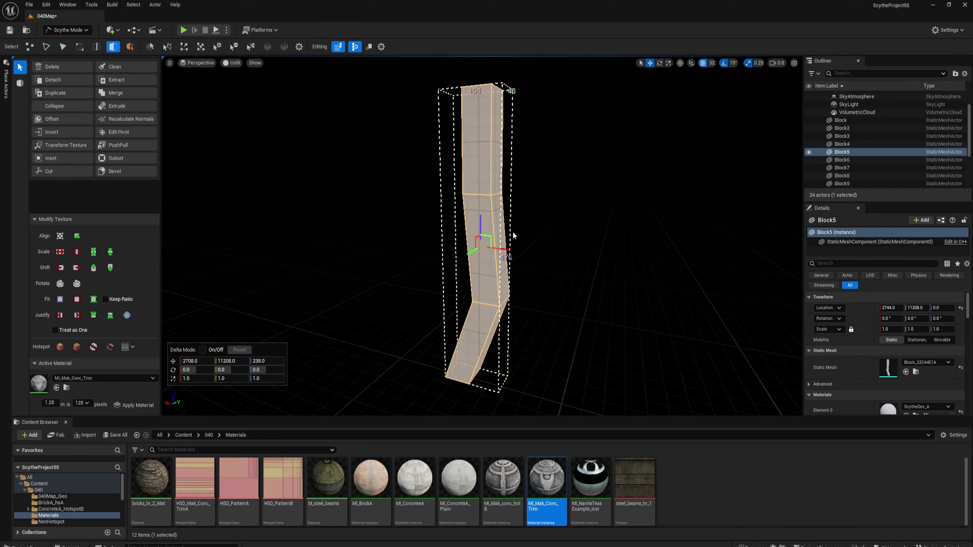
Step: Apply MI_Mak_Conc_Trim to all faces of the bent column and hotspot them
click(496, 188)
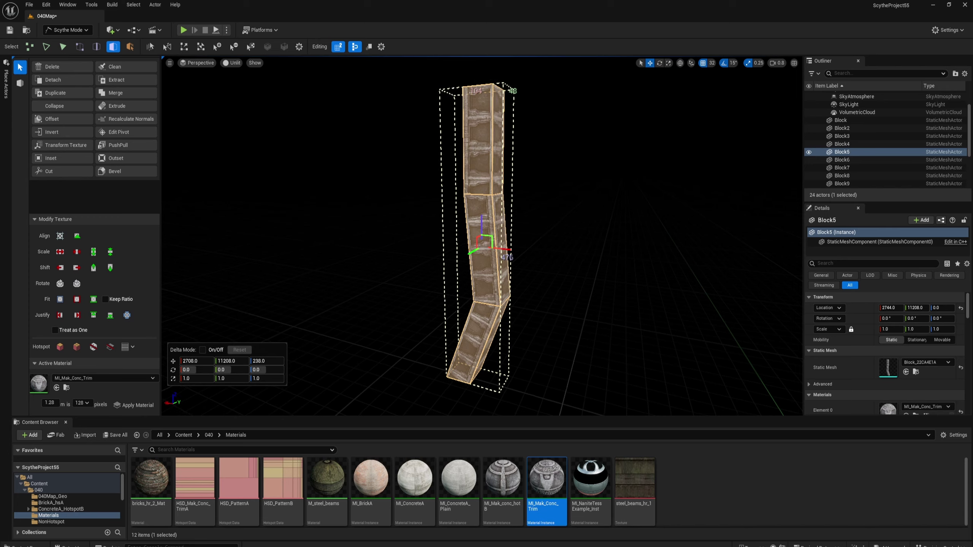
scroll(440, 267, up, 3)
key(s)
mouse_move(447, 147)
right_down()
mouse_move(471, 147)
mouse_move(447, 147)
right_up()
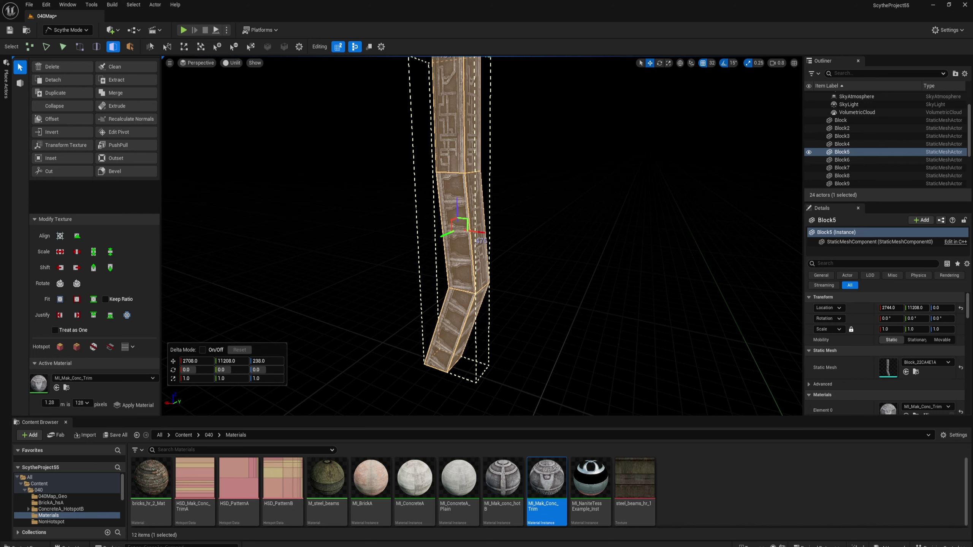
Step: Select the three front faces of the bent column and apply Patch 10 of HSD_Mak_Conc_TrimA to them
click(455, 314)
shift+click(457, 267)
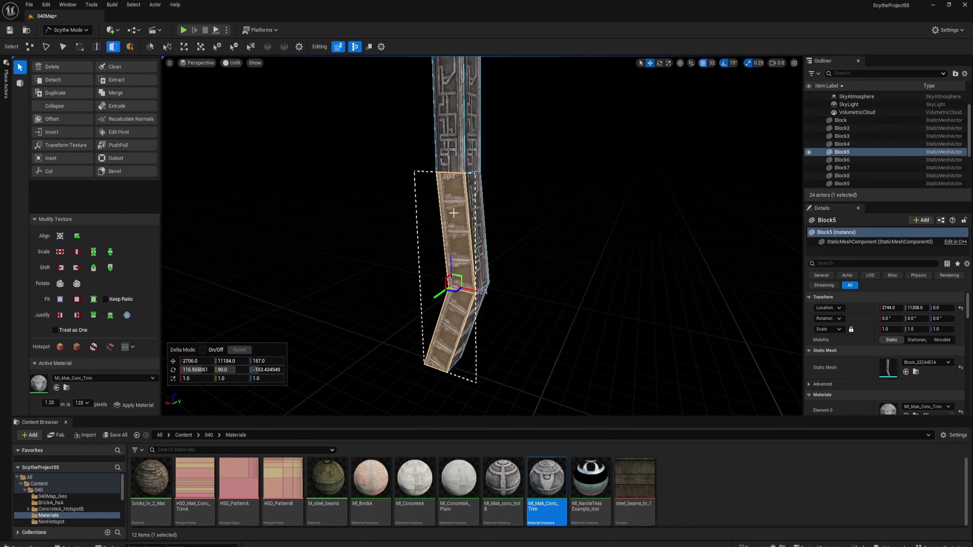
mouse_move(451, 126)
right_down()
mouse_move(451, 111)
mouse_move(443, 116)
right_up()
drag(972, 103, 550, 242)
scroll(689, 368, down, 2)
click(886, 361)
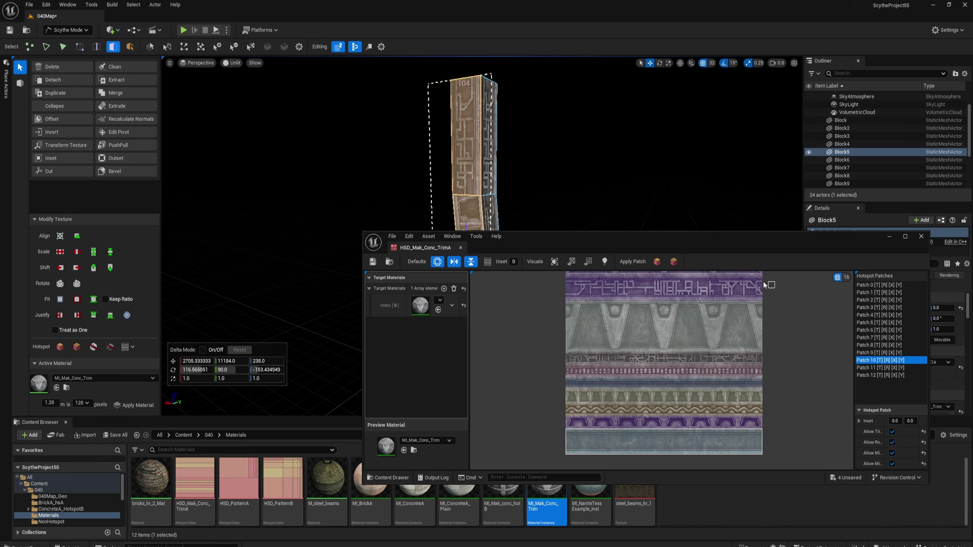
right_drag(540, 112, 567, 121)
right_drag(628, 168, 684, 187)
key(s)
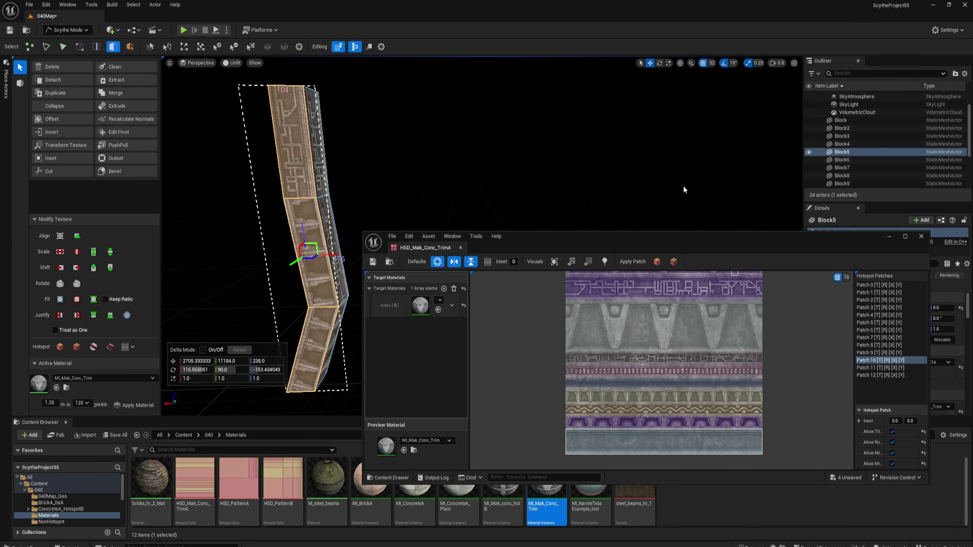
click(674, 262)
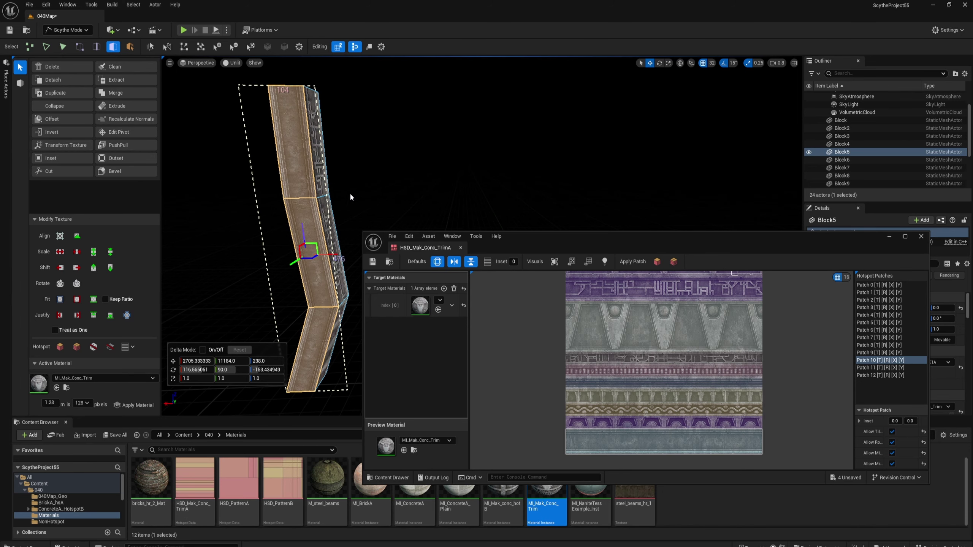
Step: Select the middle front face of the bent column, inspect how the trim runs along it, and clear the selection
drag(827, 241, 856, 243)
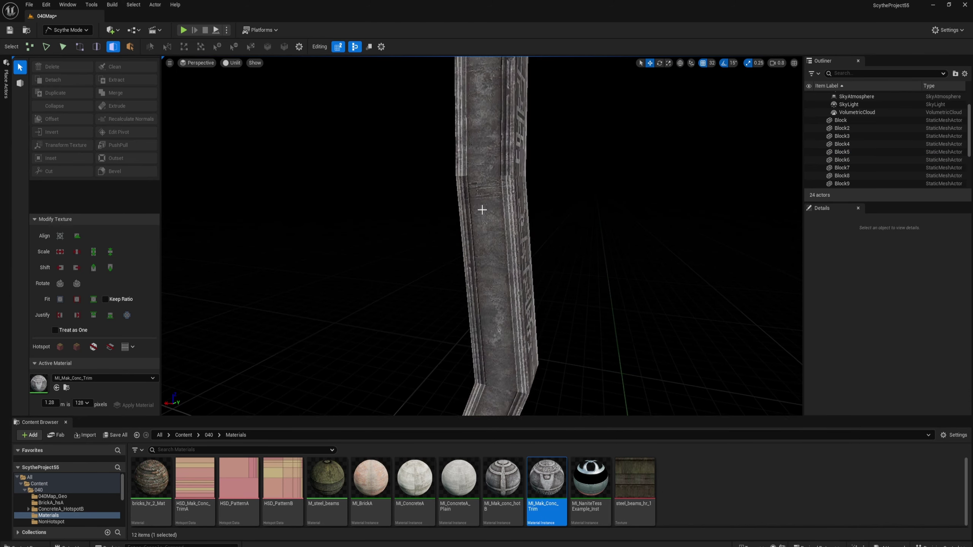
click(476, 191)
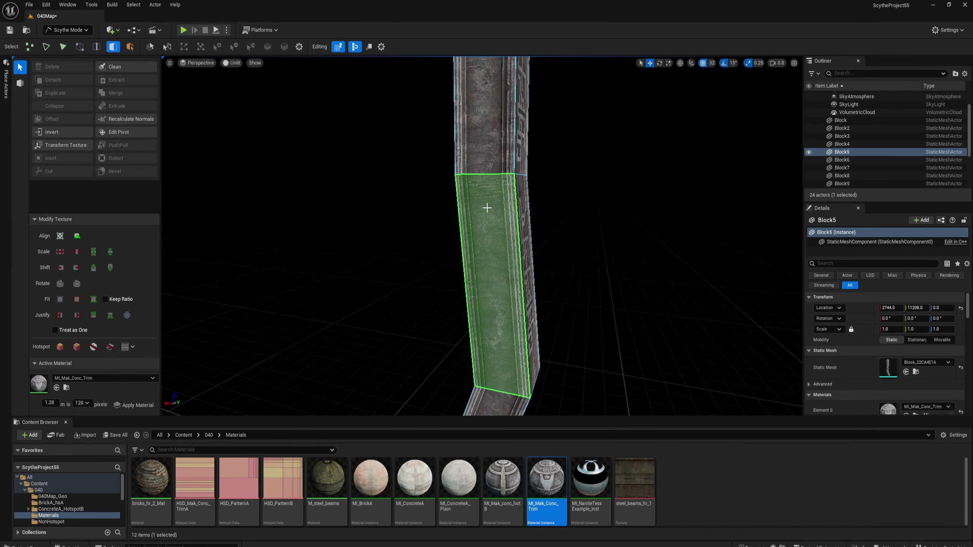
click(486, 208)
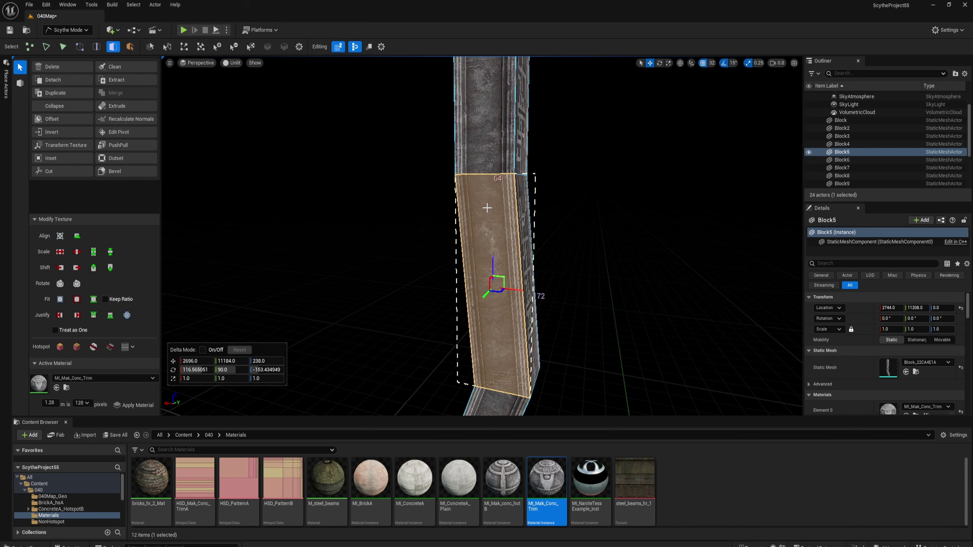
right_drag(486, 208, 597, 217)
click(597, 218)
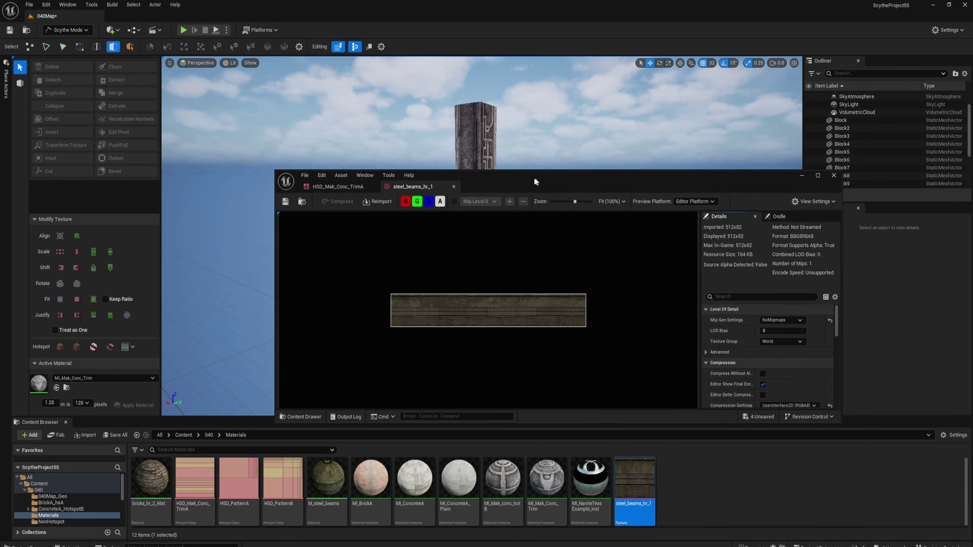
Step: Examine the steel_beams_hr_1 texture at a larger zoom in its texture editor and close the editor
drag(535, 181, 498, 164)
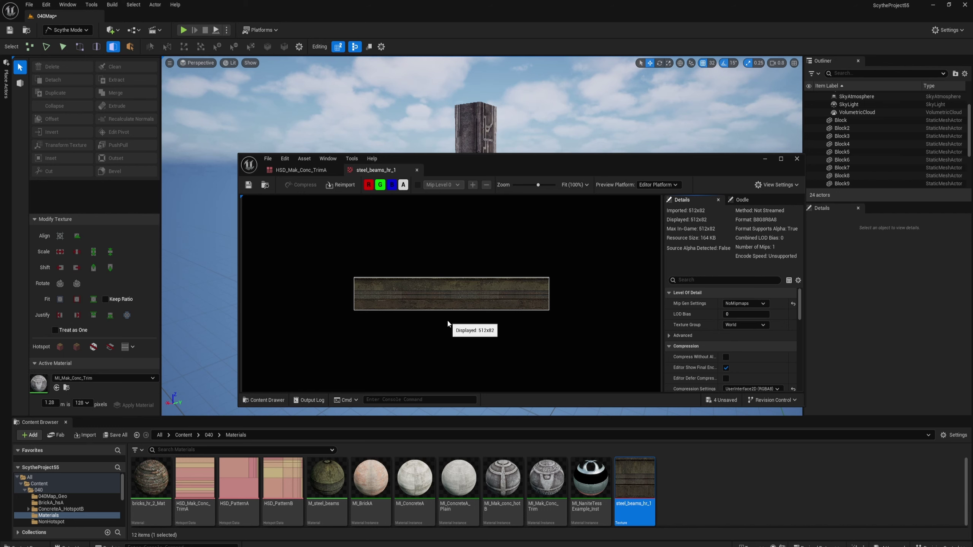
scroll(450, 322, up, 3)
scroll(450, 323, up, 2)
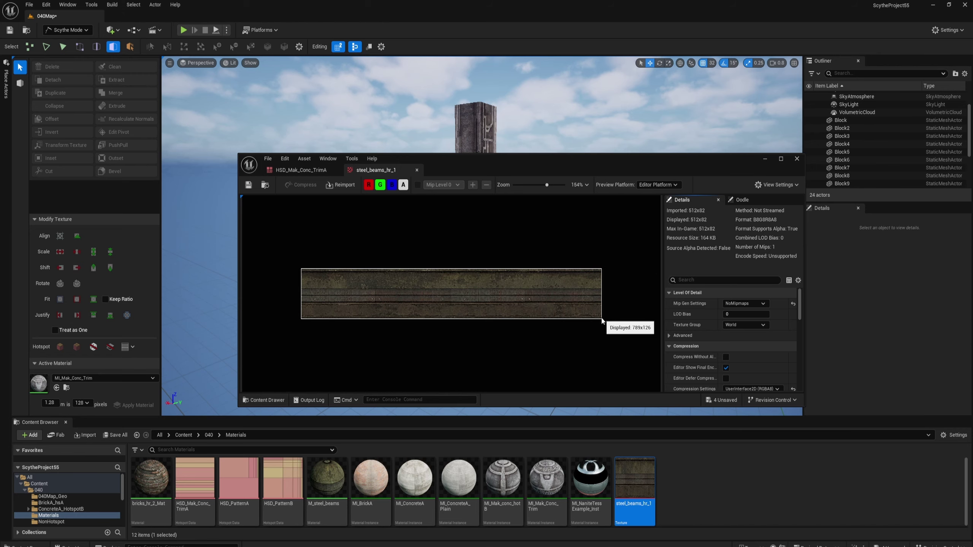
click(796, 158)
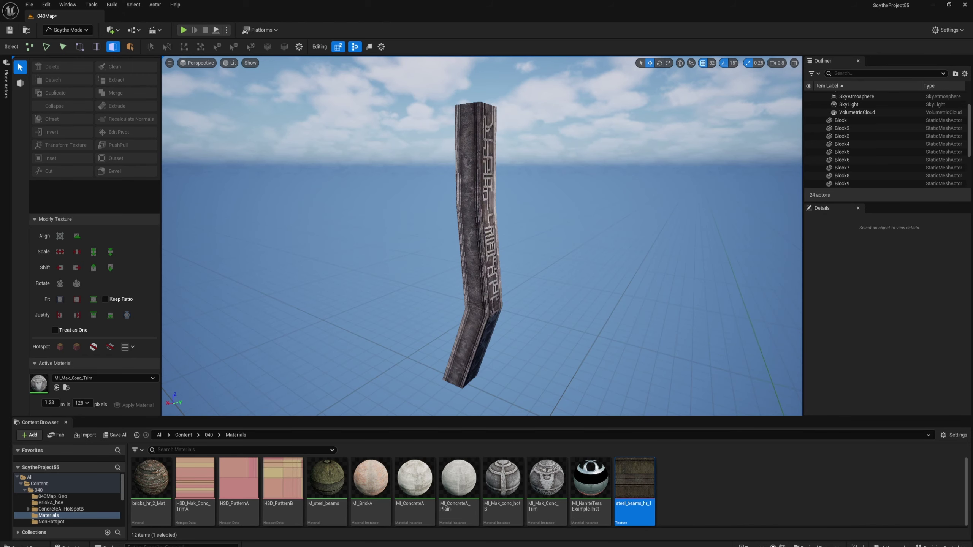
Step: Apply the M_steel_beams material to the faces of the bent column
click(329, 485)
click(475, 214)
click(133, 405)
Step: Examine the steel beam texture on the bent column up close and from a distance, checking its strips along the bends
scroll(479, 229, down, 3)
right_drag(478, 230, 444, 239)
key(w)
key(w)
key(w)
key(s)
key(s)
key(q)
key(w)
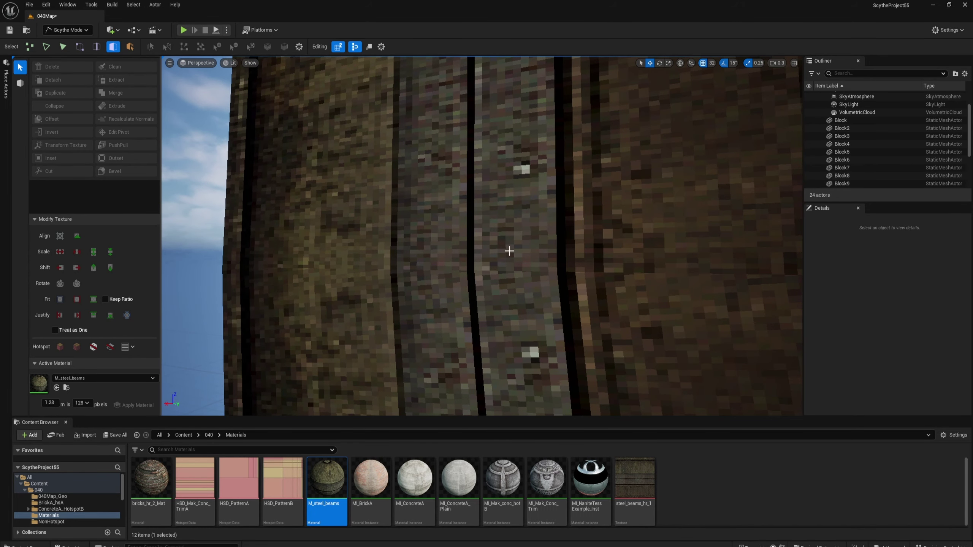
key(s)
mouse_move(444, 243)
right_down()
mouse_move(441, 254)
mouse_move(442, 242)
right_up()
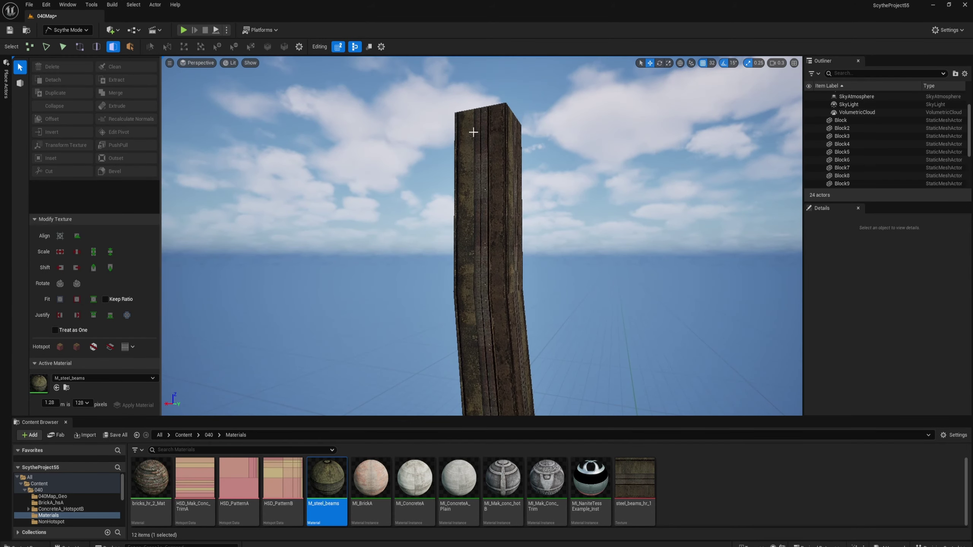
Step: Review the hotspot tiling matching options for the bent column, select all its faces for inspection, and clear the selection
click(494, 275)
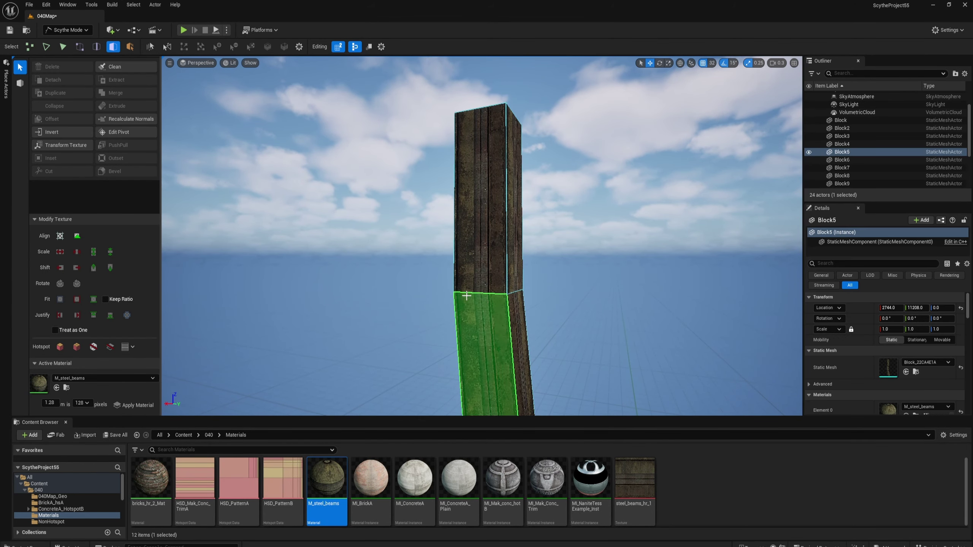
click(126, 349)
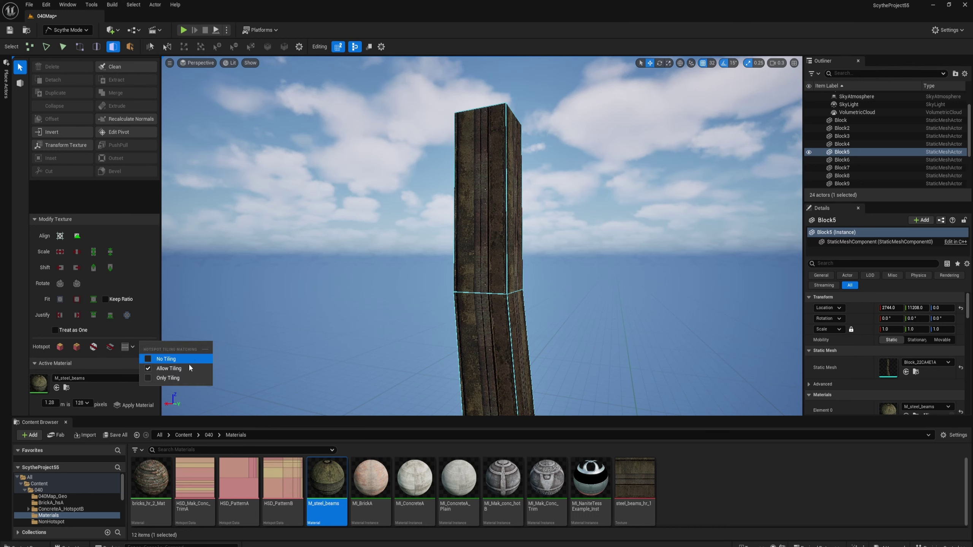
double_click(481, 245)
right_drag(417, 246, 417, 267)
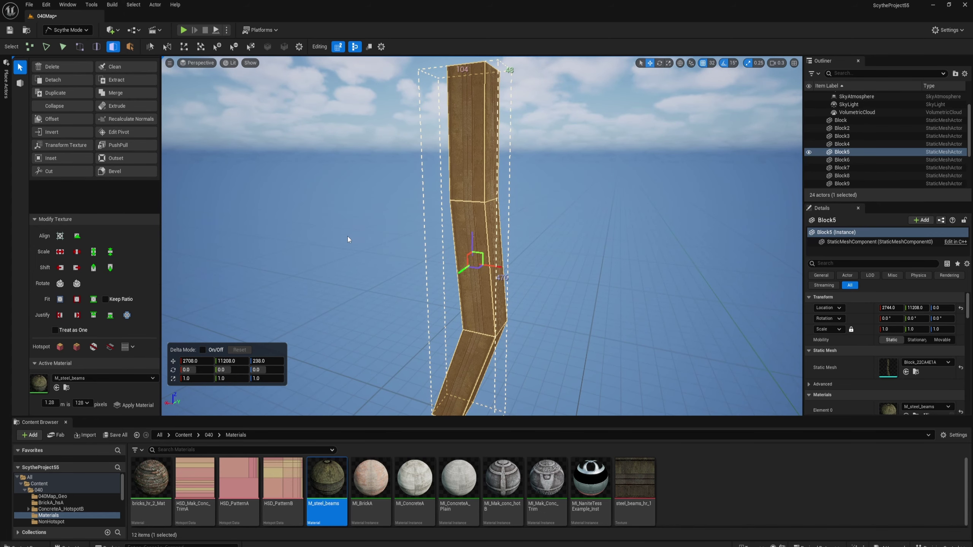
click(208, 306)
right_drag(208, 306, 258, 305)
key(w)
scroll(230, 303, down, 2)
key(w)
key(s)
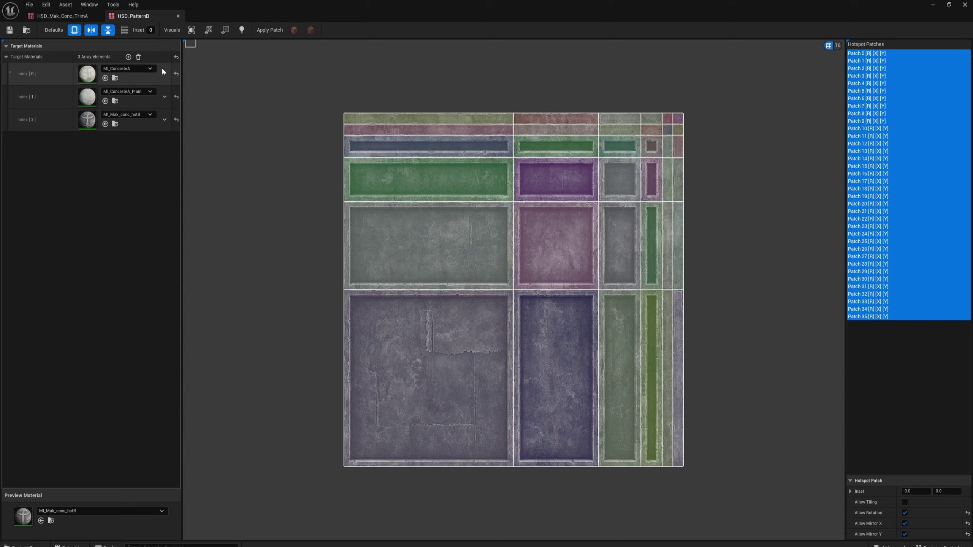
Step: Set the default patch inset to 10 in HSD_PatternB and draw a trial patch in the empty area beside the texture
click(151, 30)
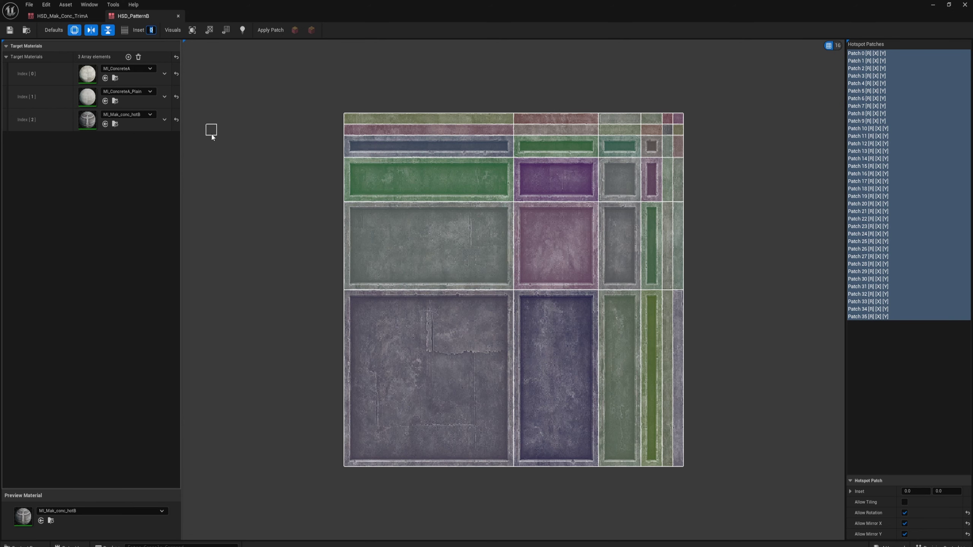
text(10)
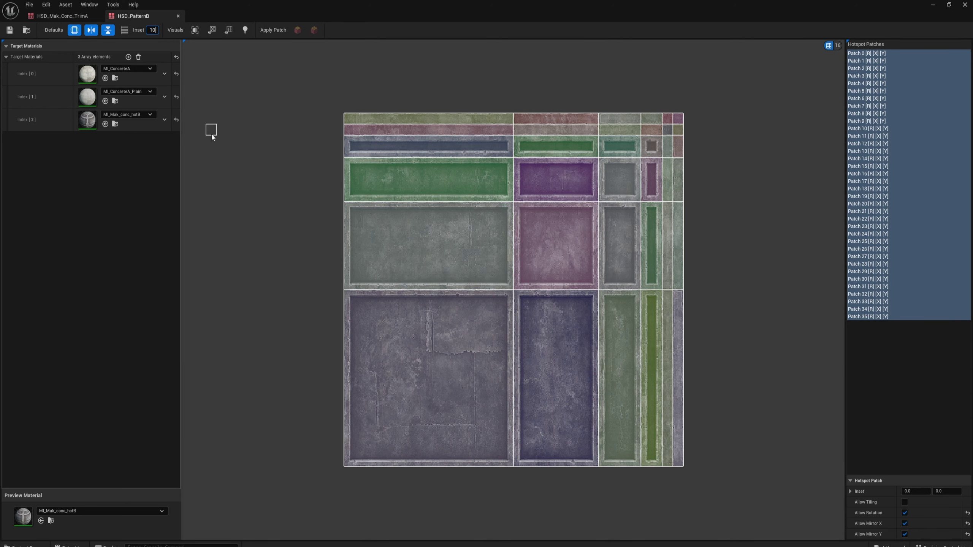
key(Return)
right_drag(234, 231, 340, 213)
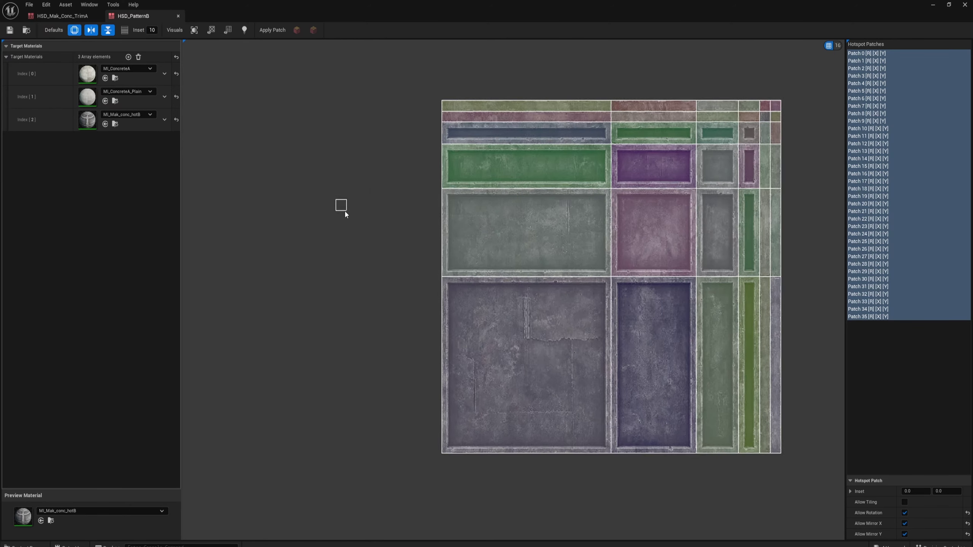
drag(233, 140, 433, 321)
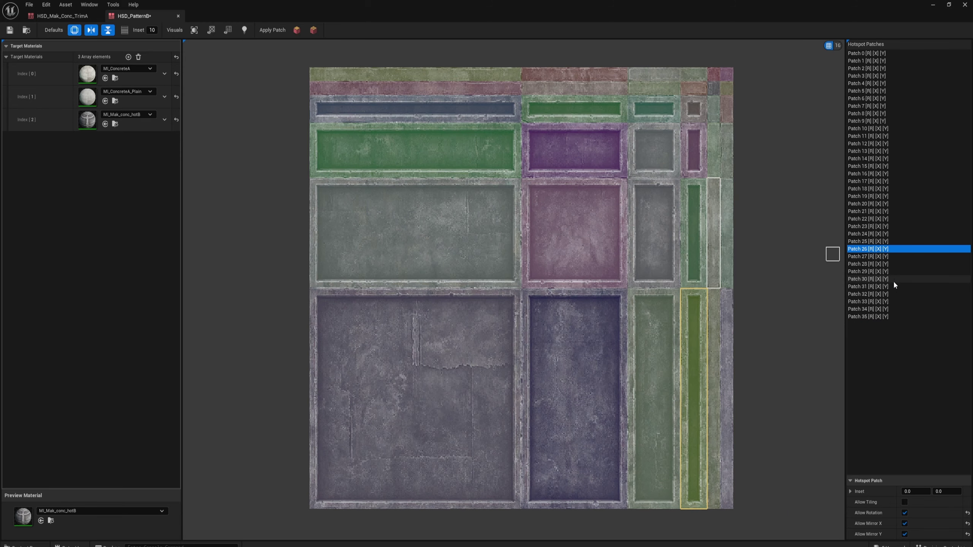
Step: Select Patch 30, all patches together, and Patch 35 and Patch 31 individually in HSD_PatternB to compare their outlines
click(893, 280)
key(ctrl+a)
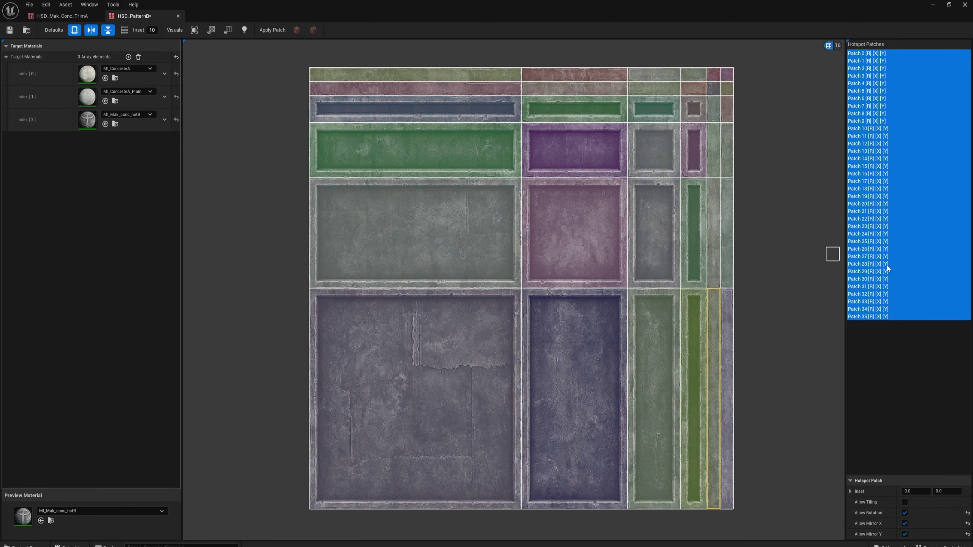
click(873, 316)
click(875, 286)
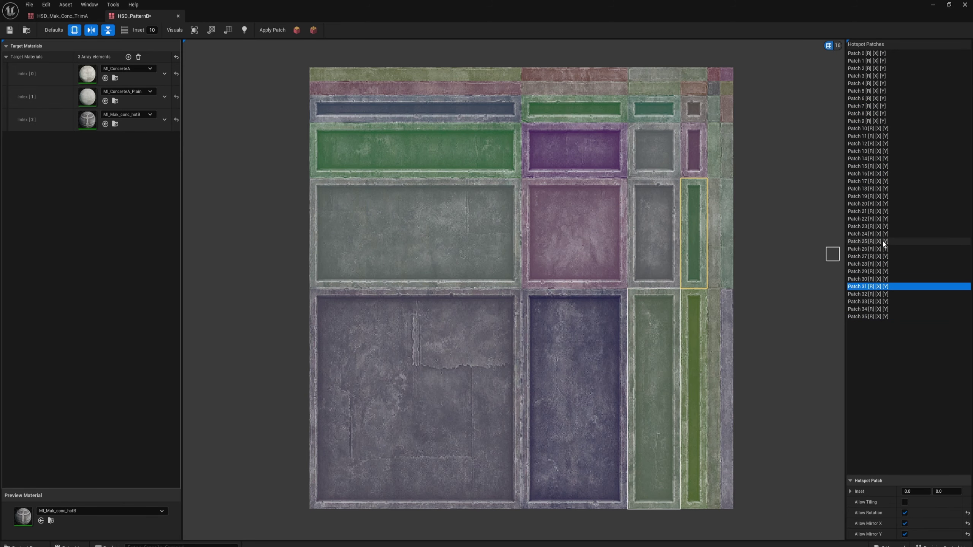